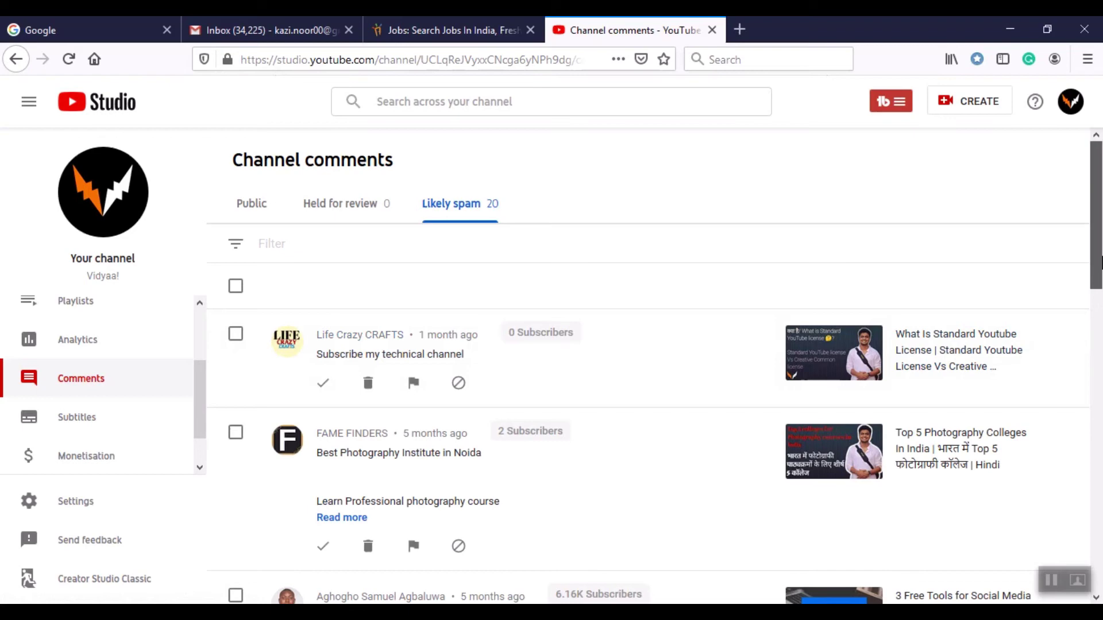
Show the channel comments that are held for review
{"action": "left_click_drag", "start_coordinate": [1101, 261], "coordinate": [1090, 141]}
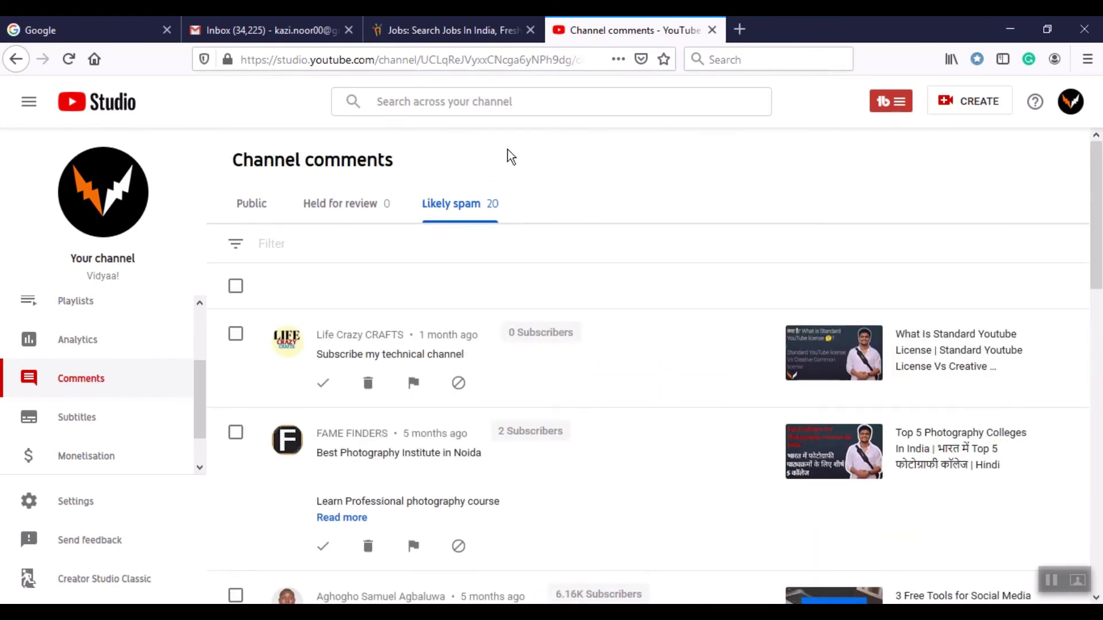
{"action": "left_click", "coordinate": [358, 209]}
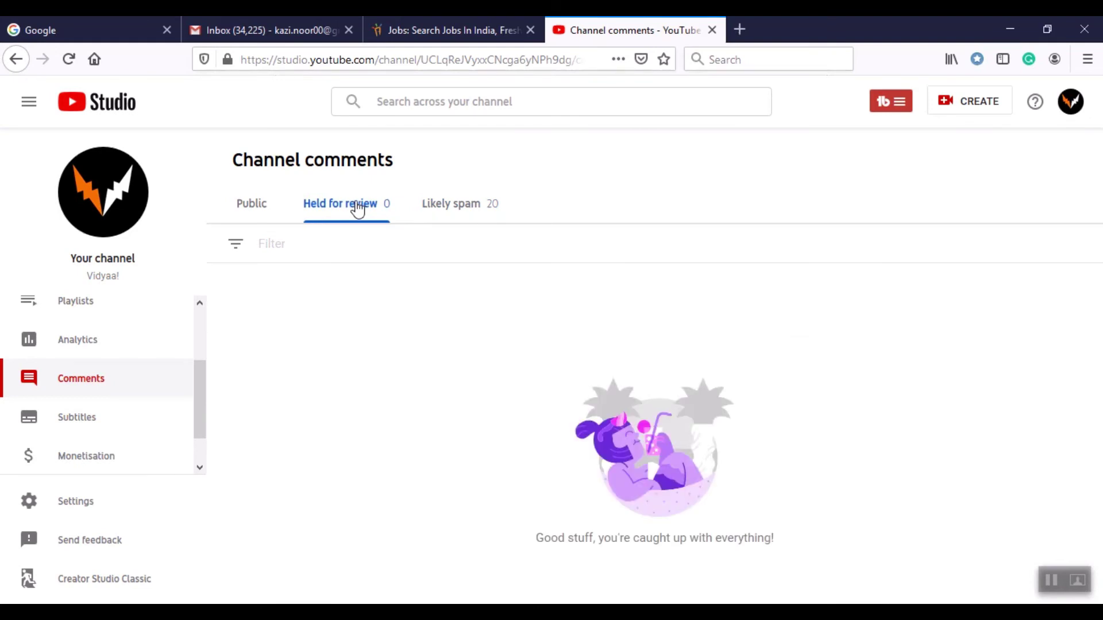
View the channel's subtitles page and its monetisation page
{"action": "left_click", "coordinate": [93, 437]}
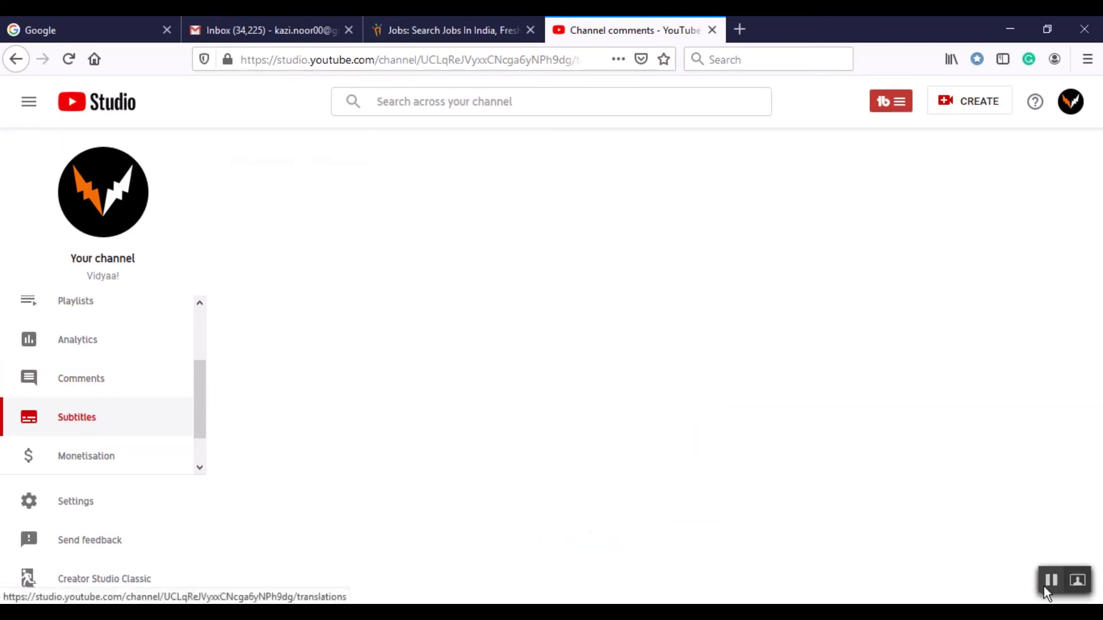
{"action": "scroll", "coordinate": [189, 431], "scroll_direction": "down", "scroll_amount": 1}
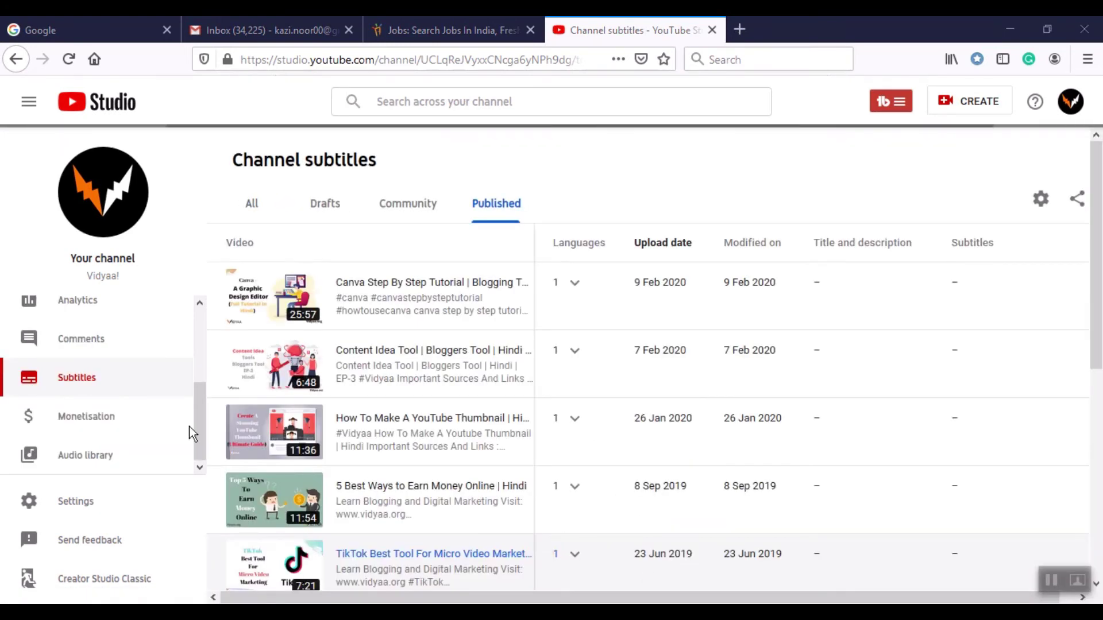
{"action": "left_click", "coordinate": [113, 422]}
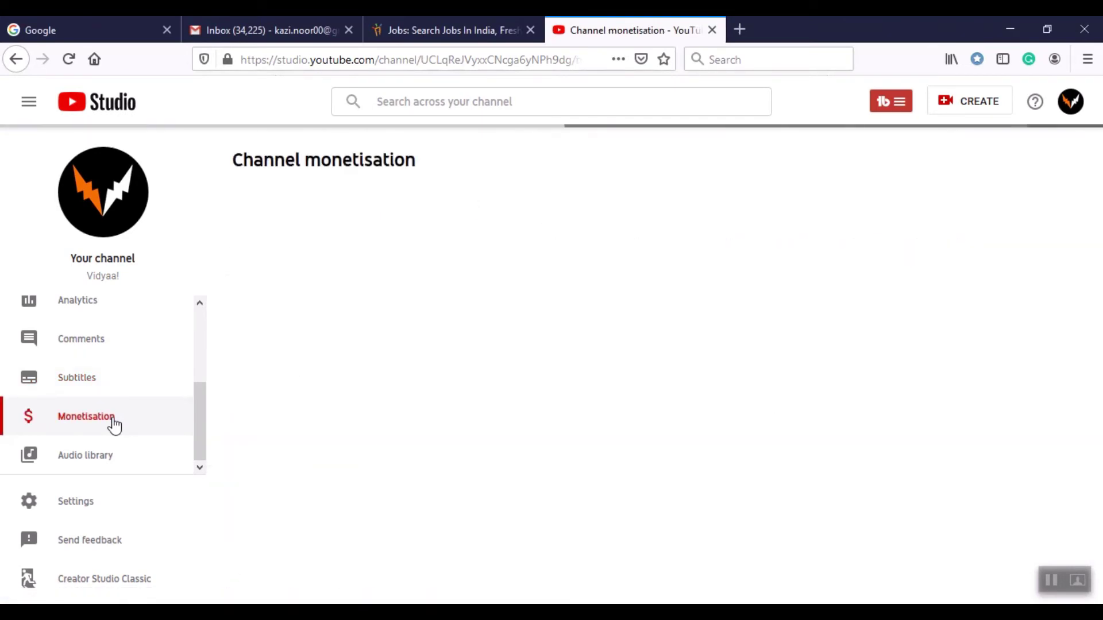
Open the audio library, retry loading it, check its sound effects and free music sections, and close it
{"action": "left_click", "coordinate": [98, 459]}
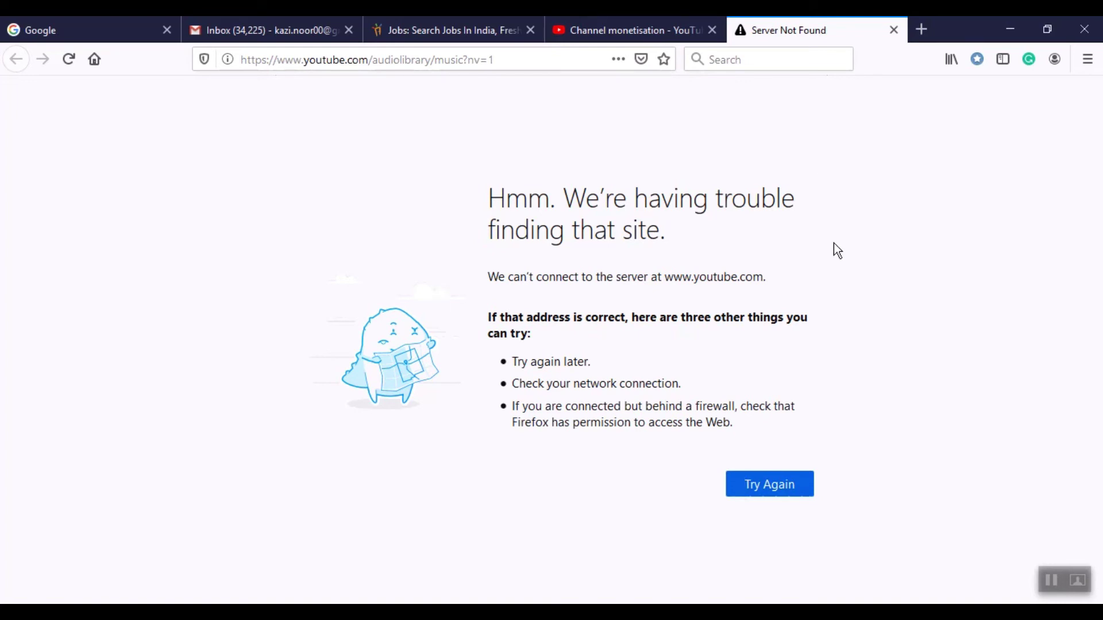
{"action": "key", "text": "Return"}
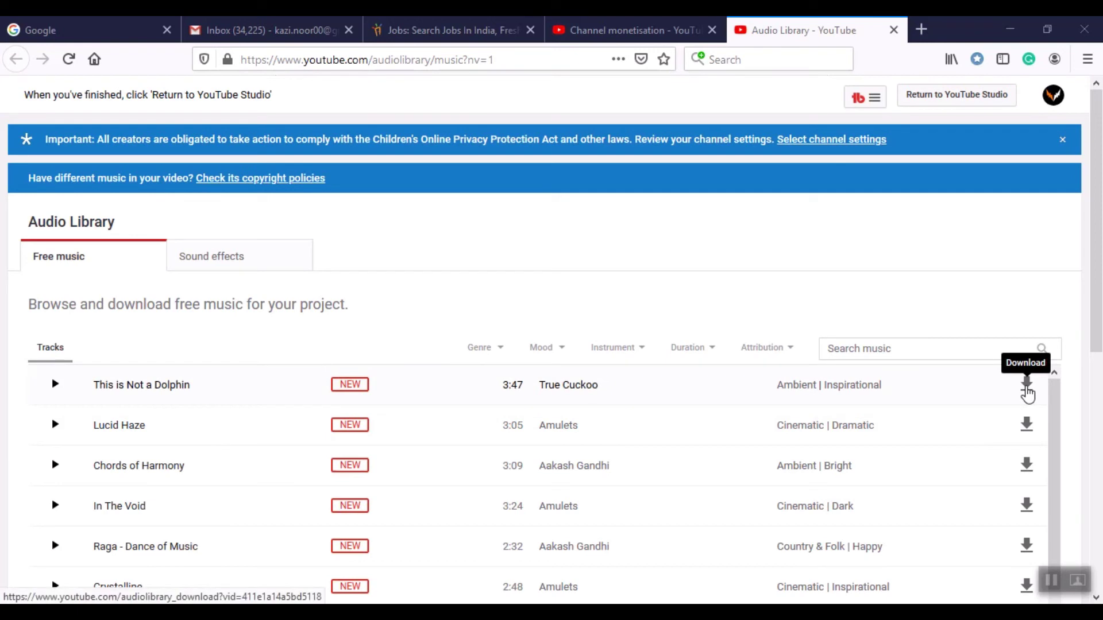
{"action": "left_click", "coordinate": [205, 270]}
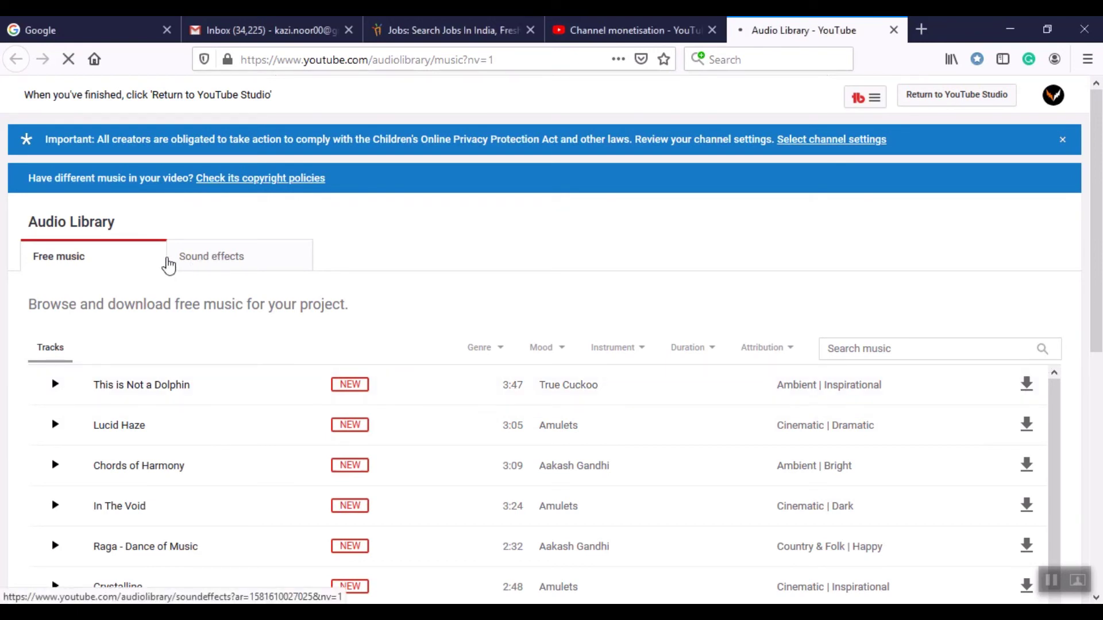
{"action": "left_click", "coordinate": [122, 258]}
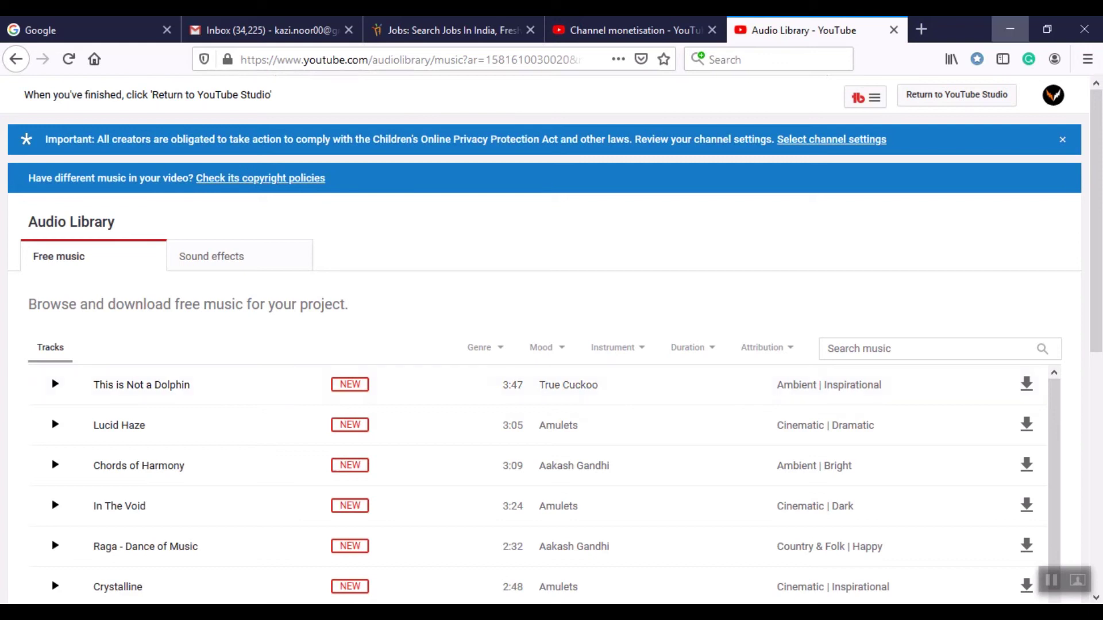
{"action": "left_click", "coordinate": [895, 30]}
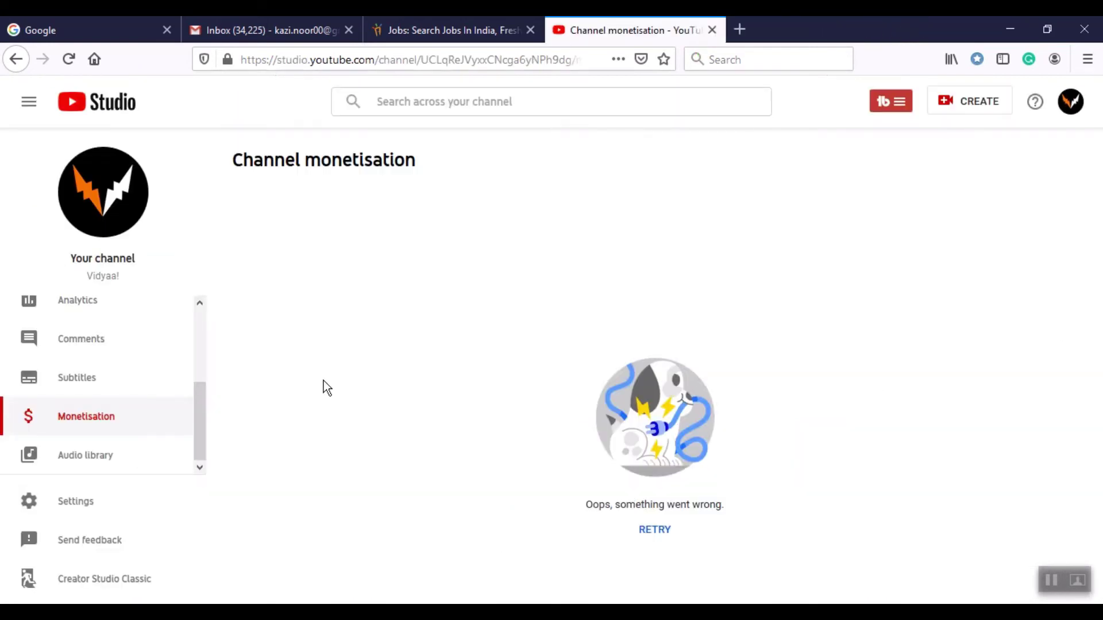
Open the channel settings and review the default currency and the channel's basic info
{"action": "left_click", "coordinate": [98, 504]}
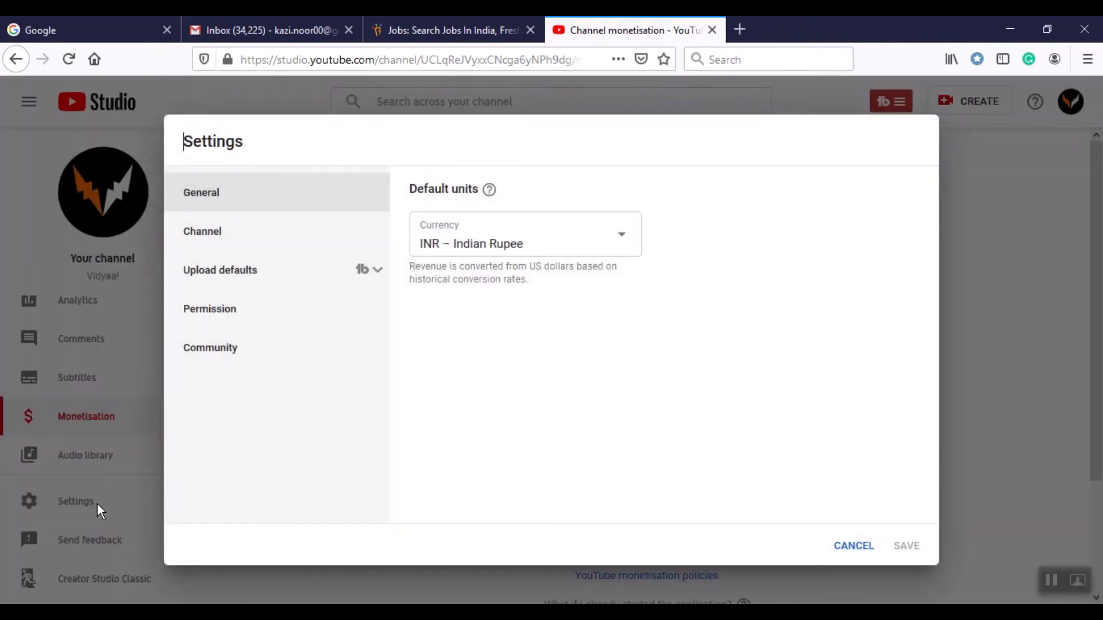
{"action": "left_click", "coordinate": [566, 244]}
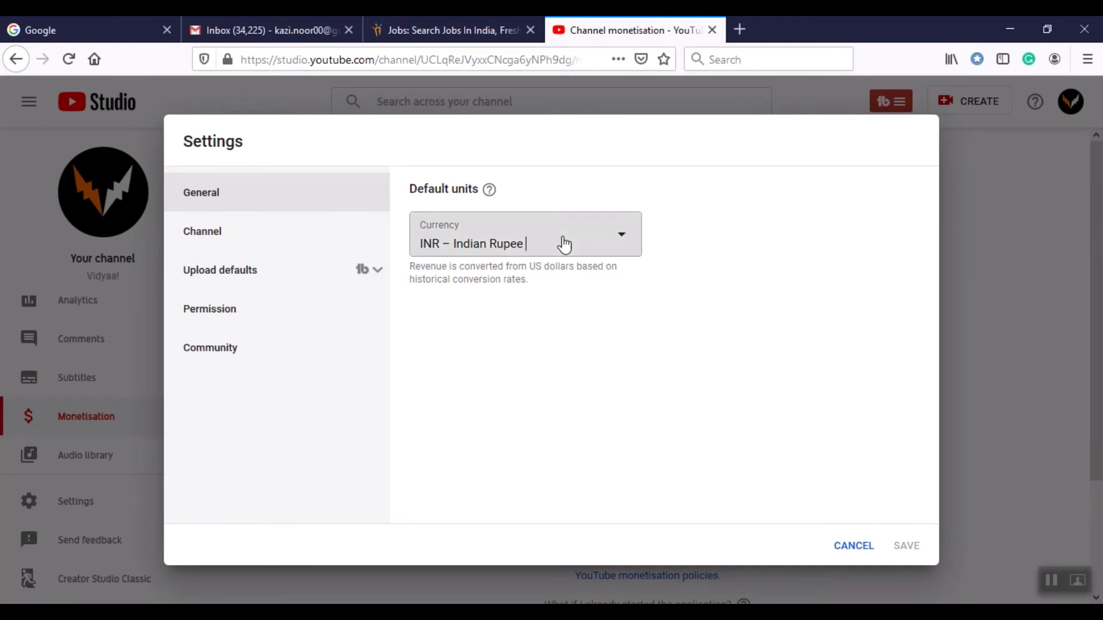
{"action": "left_click", "coordinate": [246, 231]}
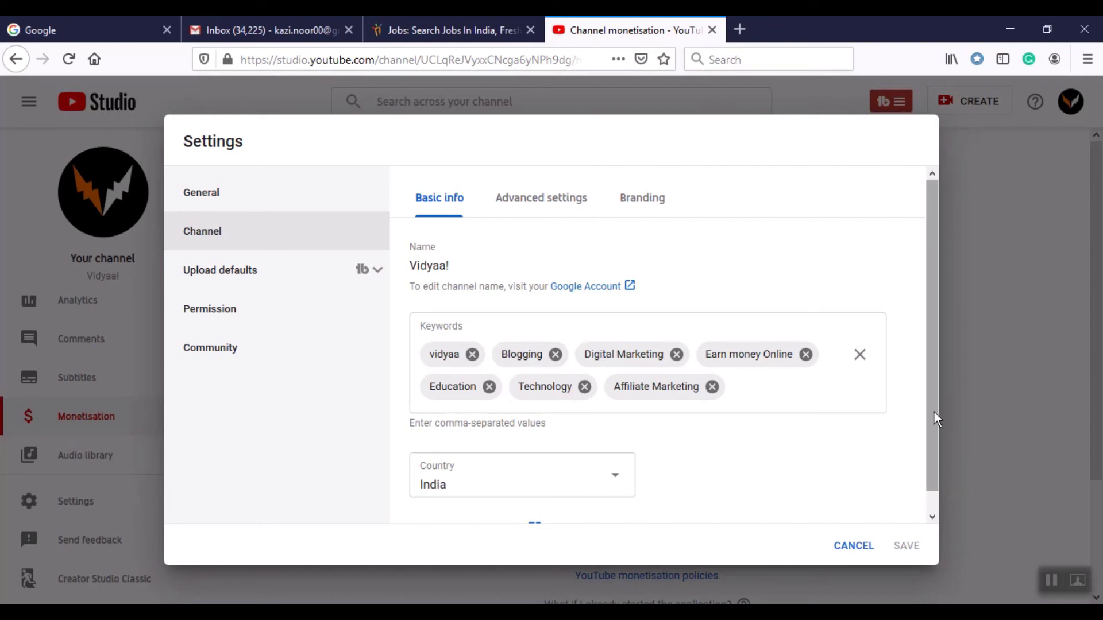
{"action": "scroll", "coordinate": [927, 543], "scroll_direction": "down", "scroll_amount": 1}
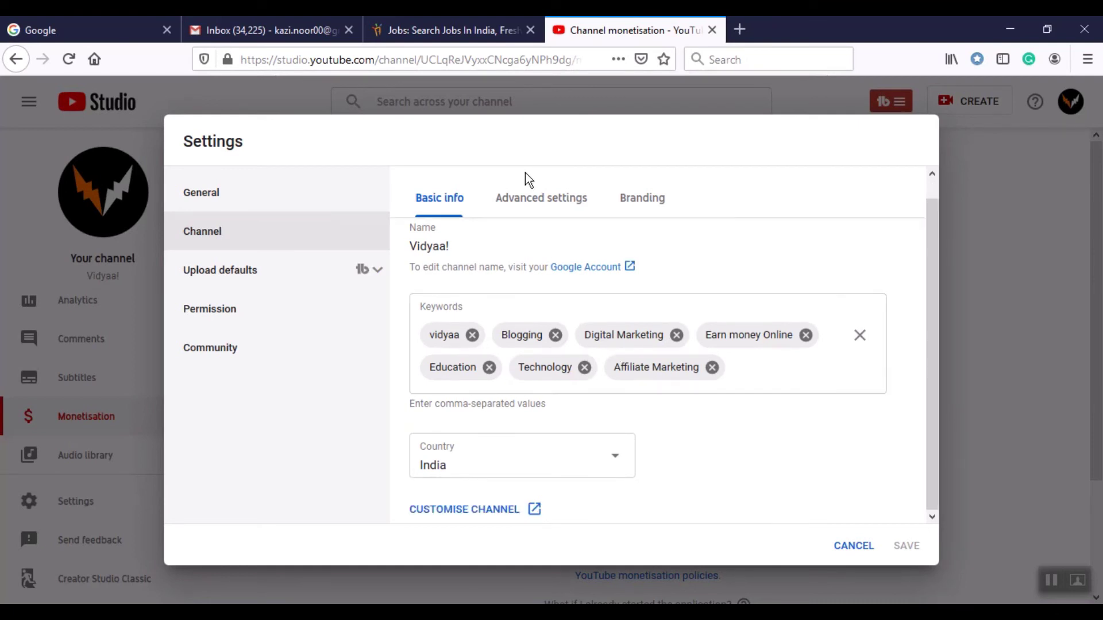
Open the channel customisation page, look through its layout down to the option for adding a section, and close it
{"action": "left_click", "coordinate": [446, 509]}
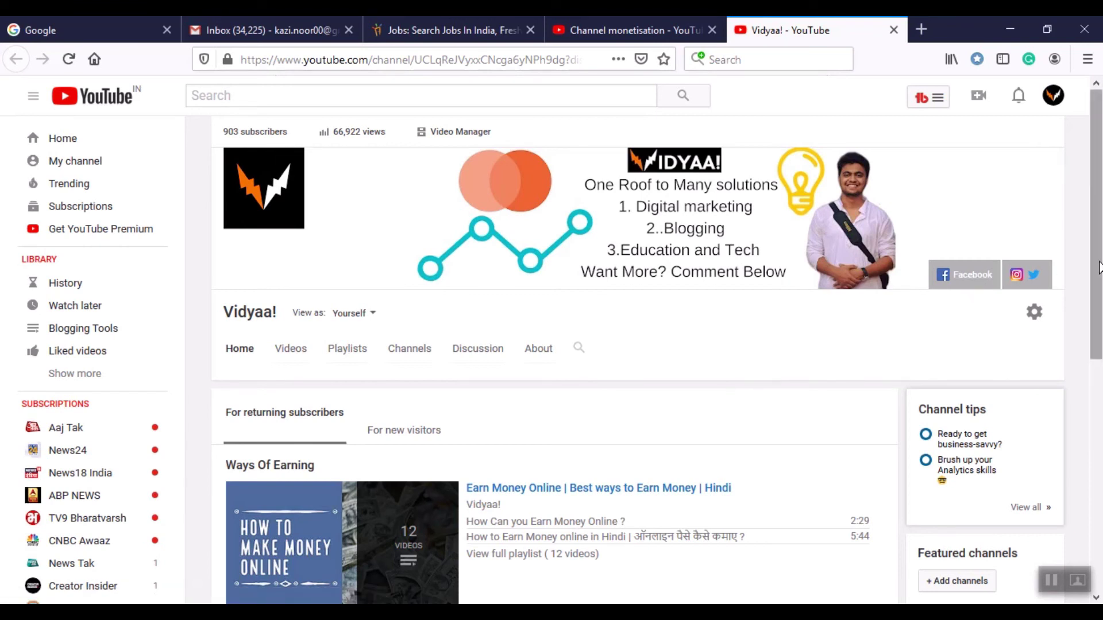
{"action": "left_click_drag", "start_coordinate": [1101, 230], "coordinate": [1100, 270]}
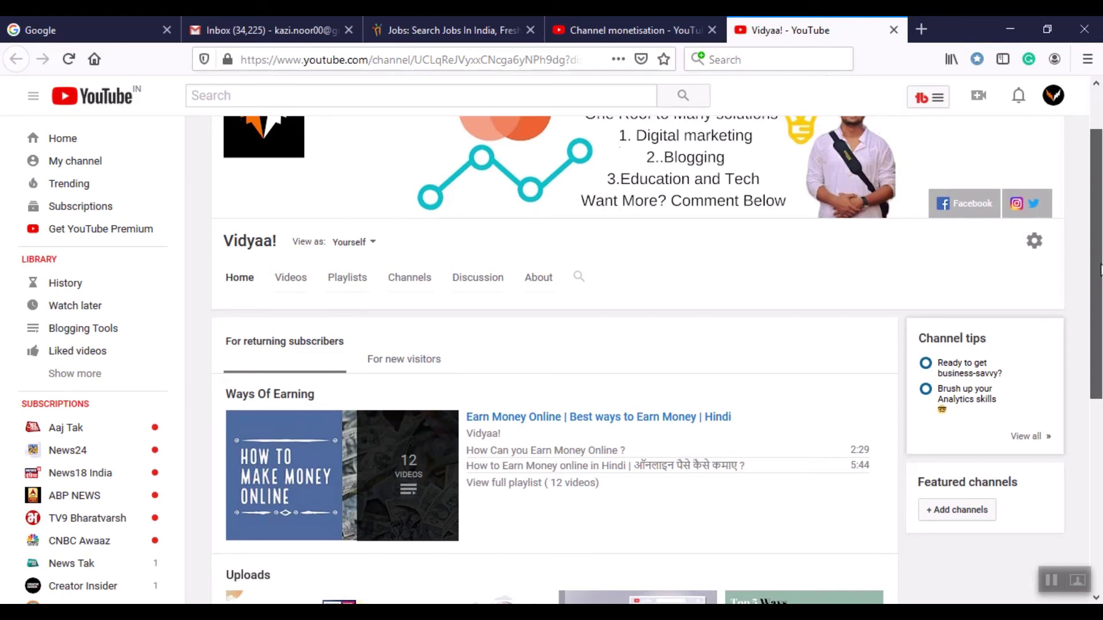
{"action": "left_click_drag", "start_coordinate": [1100, 269], "coordinate": [1076, 451]}
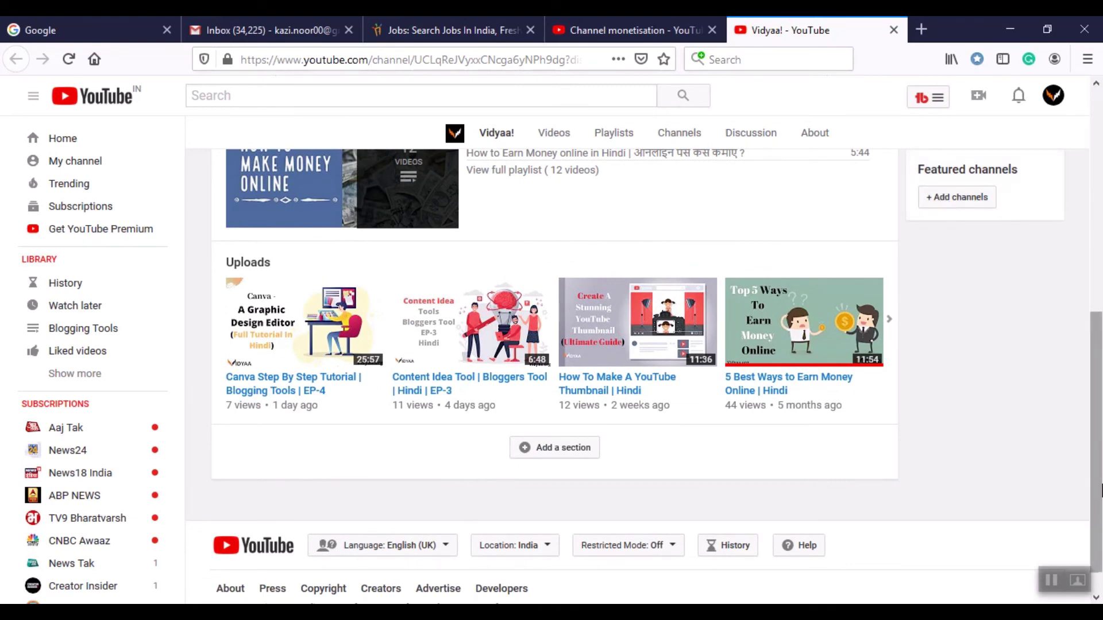
{"action": "mouse_move", "coordinate": [1101, 498]}
{"action": "left_mouse_down"}
{"action": "mouse_move", "coordinate": [1101, 517]}
{"action": "mouse_move", "coordinate": [1102, 406]}
{"action": "mouse_move", "coordinate": [1101, 516]}
{"action": "left_mouse_up"}
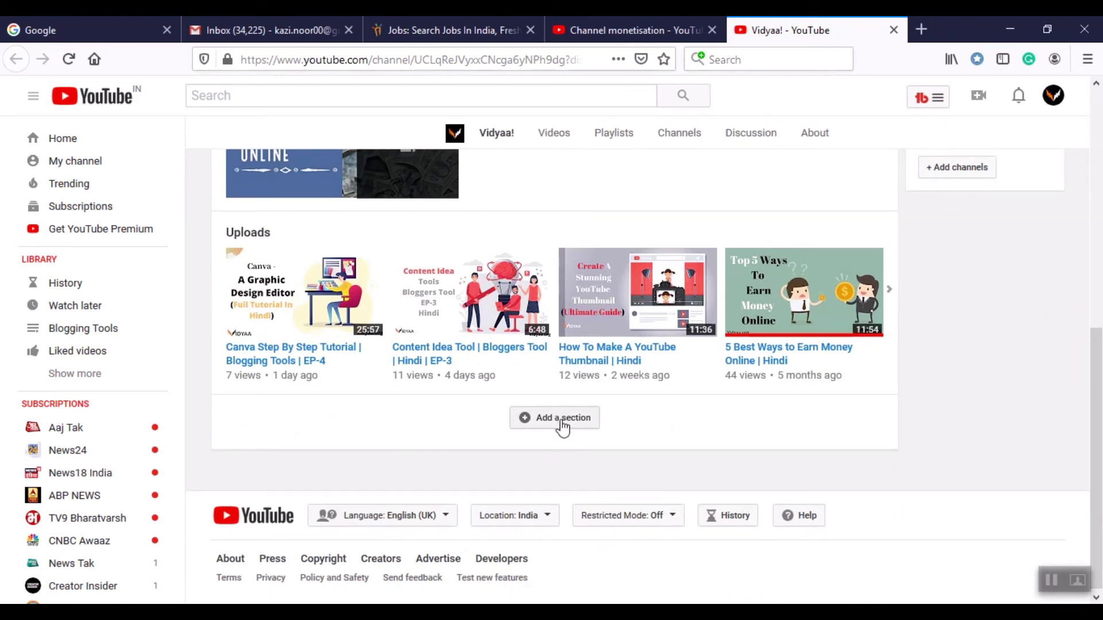
{"action": "left_click", "coordinate": [893, 30]}
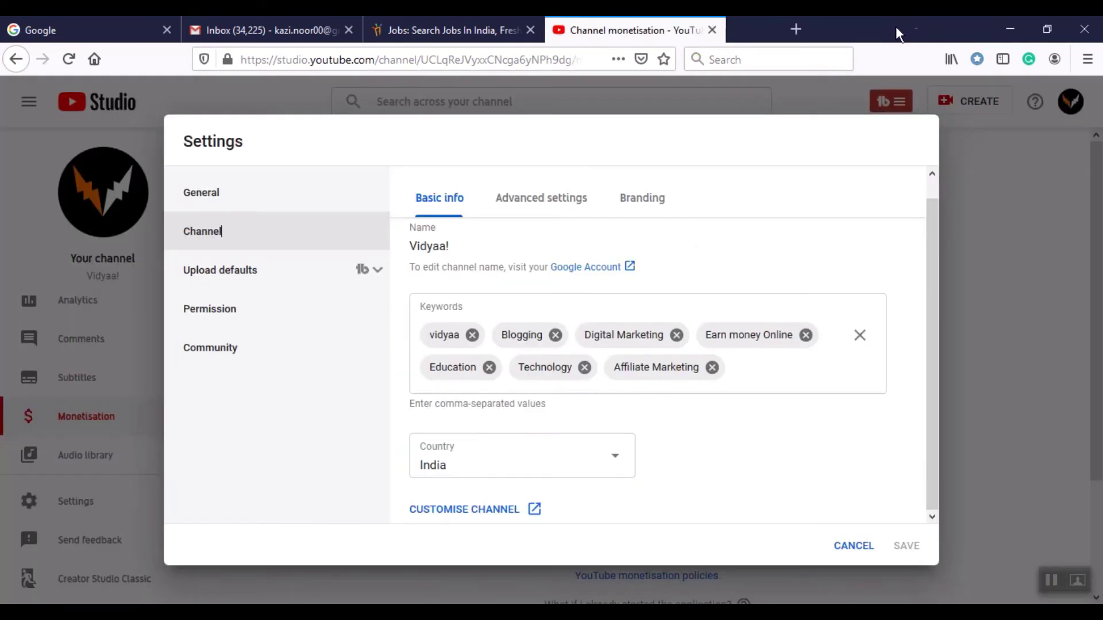
In the channel's advanced settings, set the audience to "No, set this channel as not Made for Kids"
{"action": "left_click", "coordinate": [538, 216]}
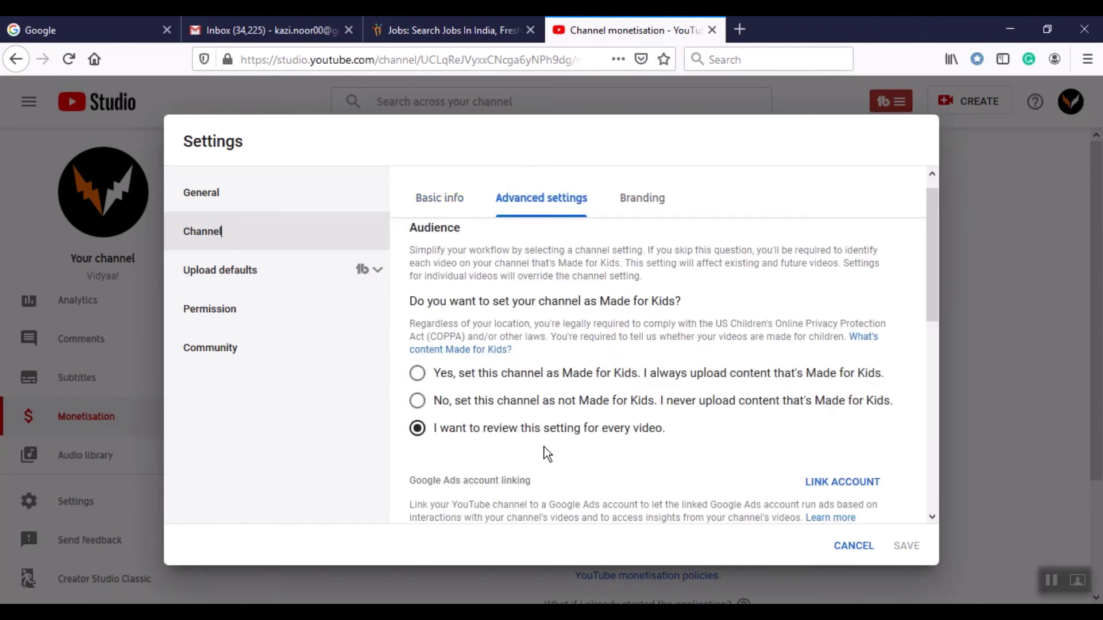
{"action": "left_click", "coordinate": [420, 404]}
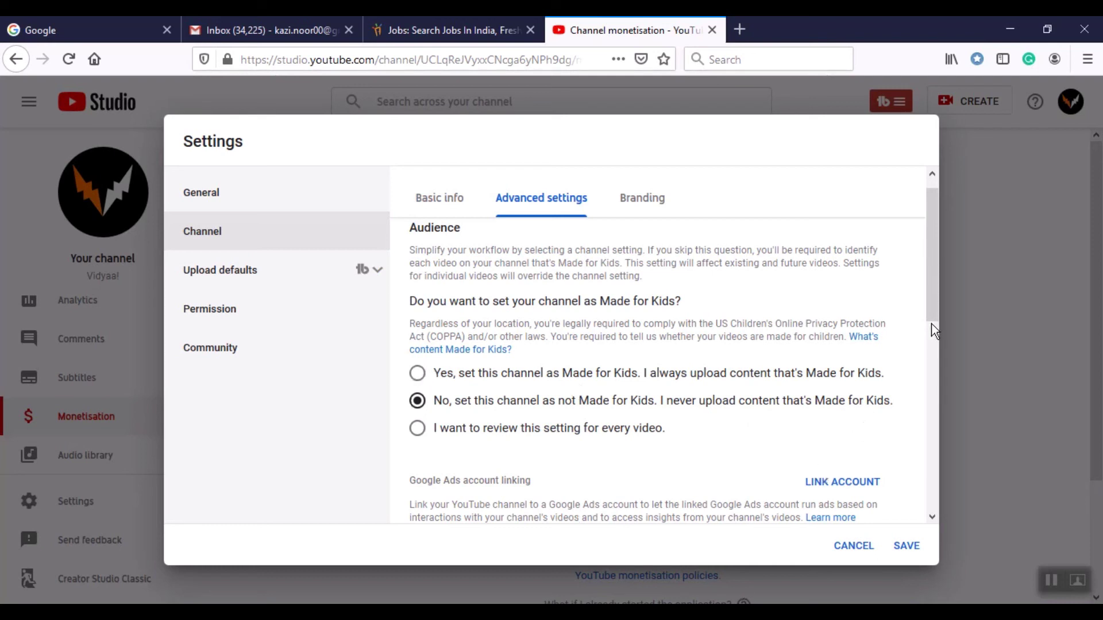
Review the remaining advanced settings, look through the separate advanced channel settings page, and close that page
{"action": "left_click_drag", "start_coordinate": [933, 313], "coordinate": [923, 373]}
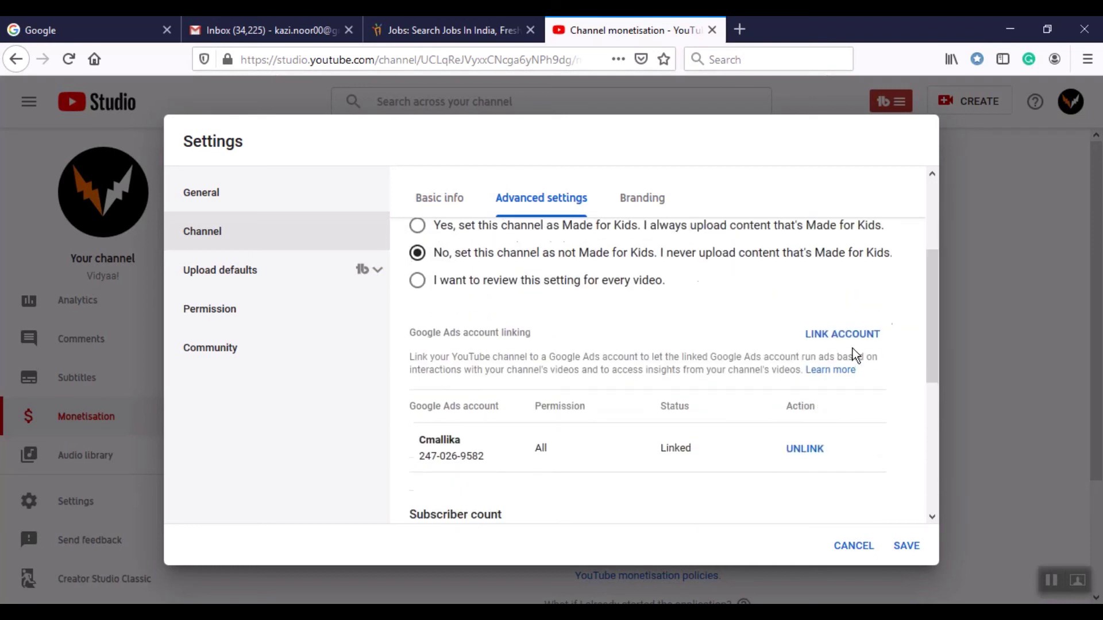
{"action": "left_click_drag", "start_coordinate": [928, 322], "coordinate": [932, 461]}
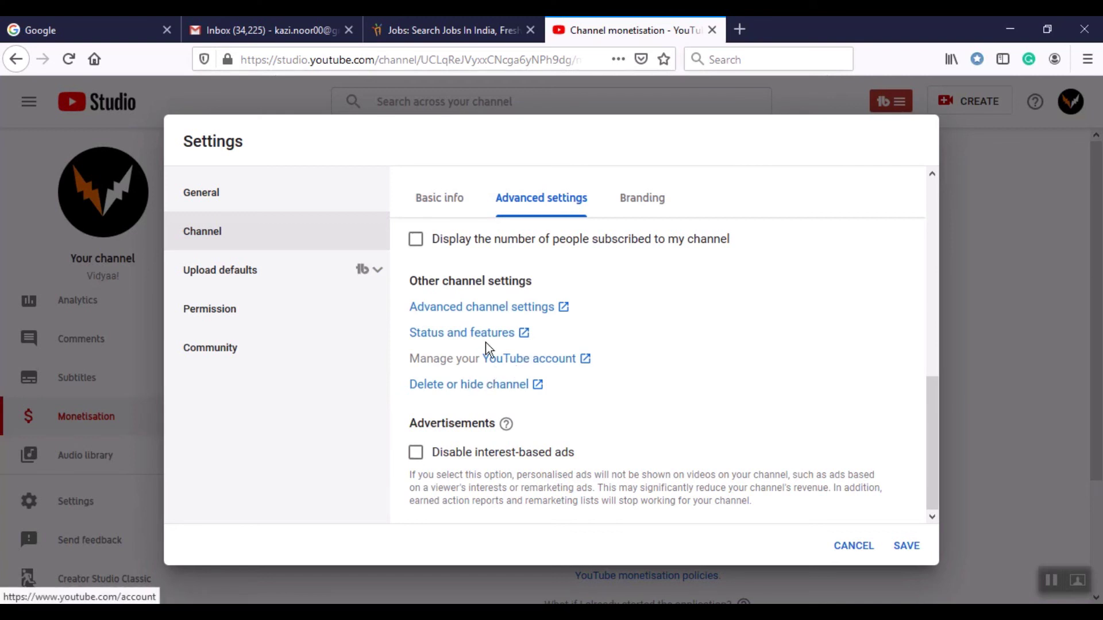
{"action": "left_click", "coordinate": [495, 308]}
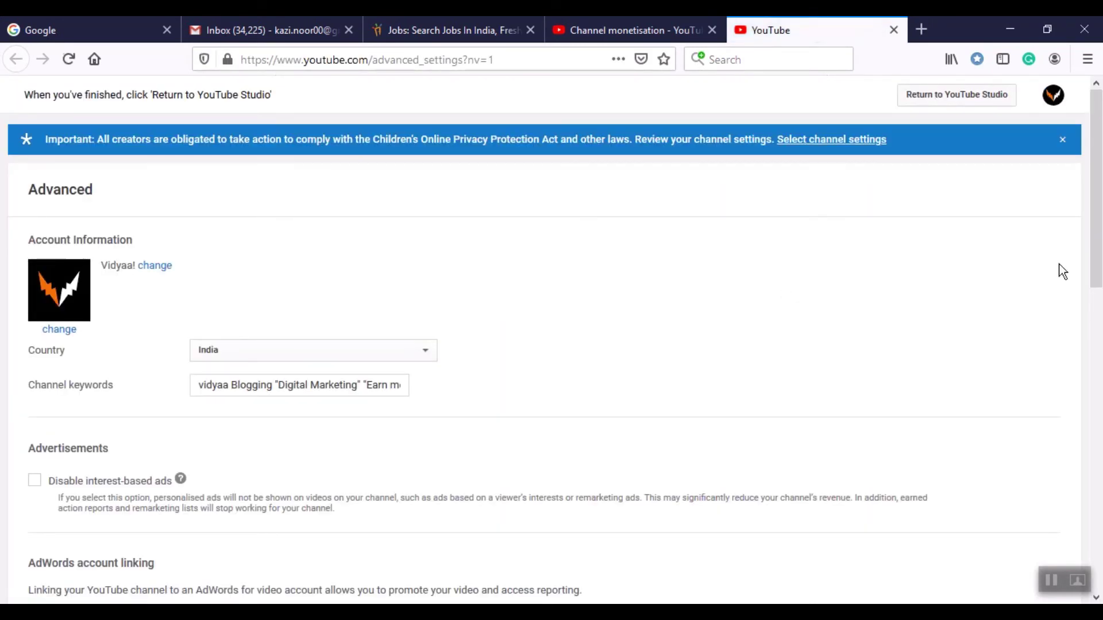
{"action": "left_click_drag", "start_coordinate": [1101, 264], "coordinate": [1088, 517]}
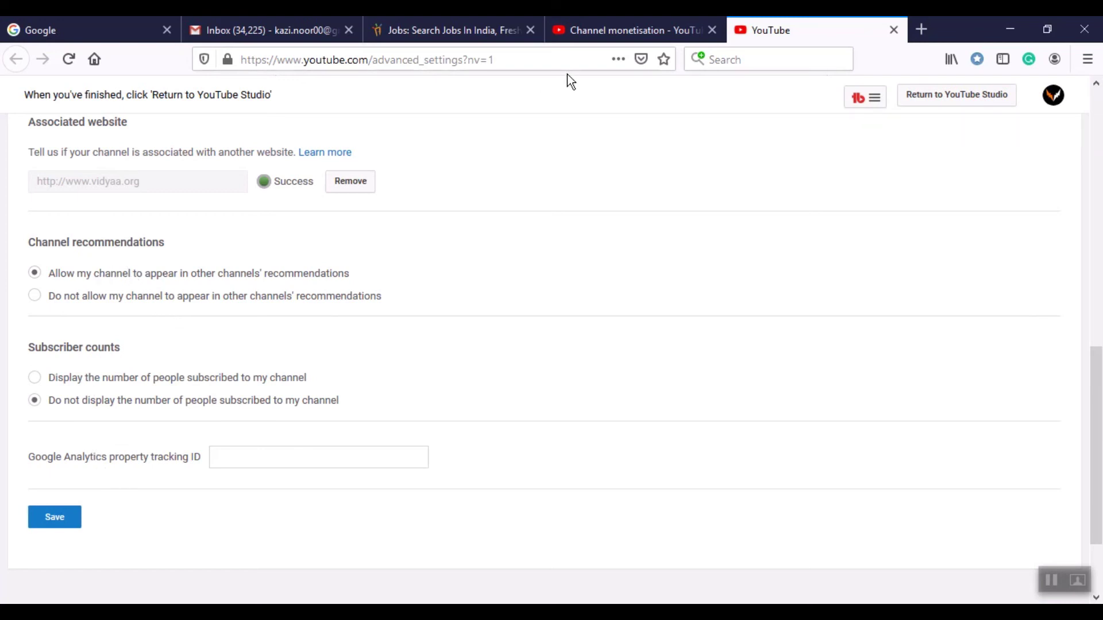
{"action": "left_click", "coordinate": [892, 31]}
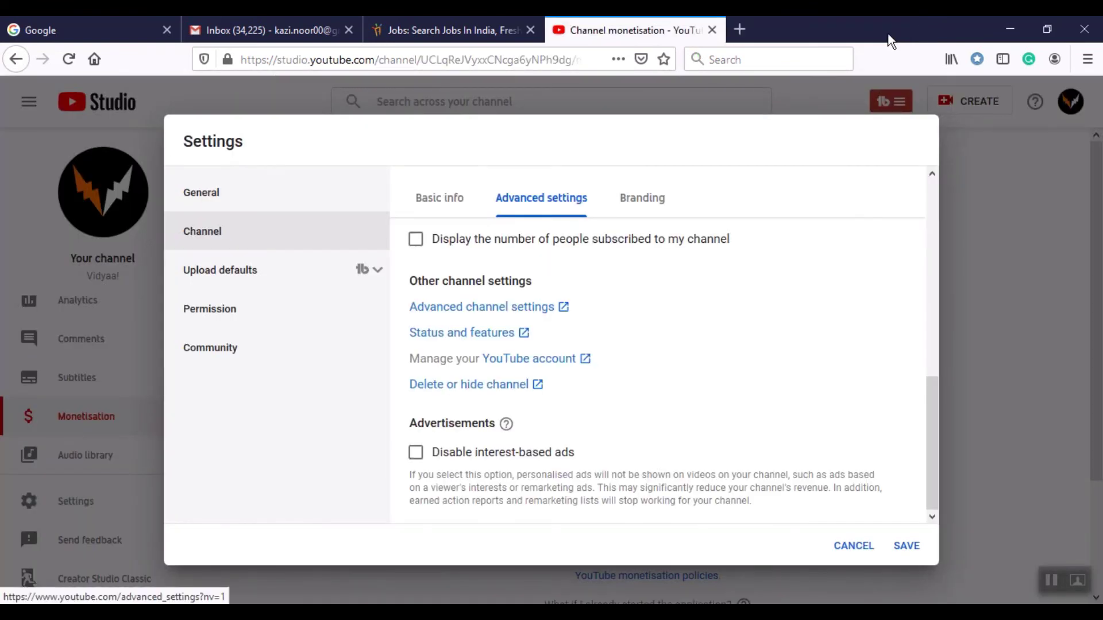
Review the video watermark branding and the upload defaults' basic info, including the full default description
{"action": "left_click", "coordinate": [656, 197]}
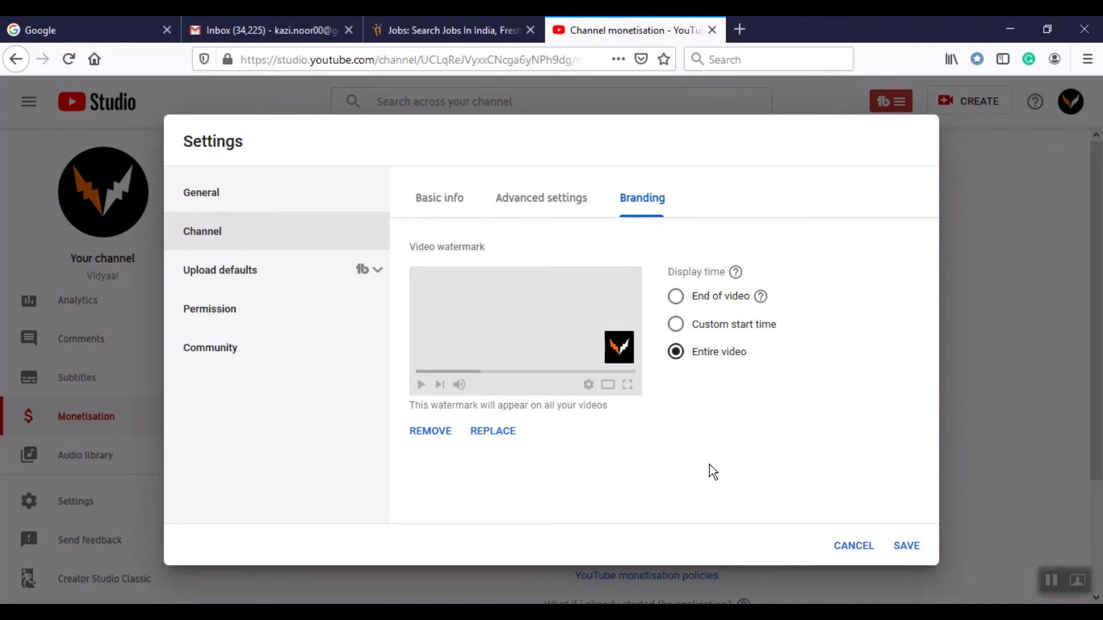
{"action": "left_click", "coordinate": [248, 280]}
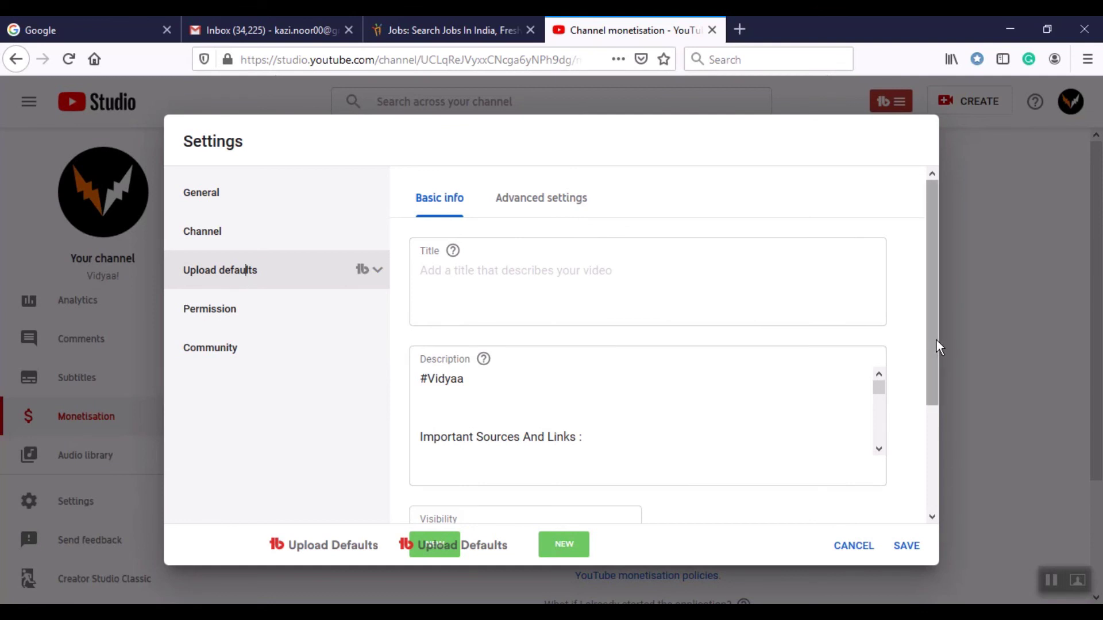
{"action": "scroll", "coordinate": [936, 360], "scroll_direction": "down", "scroll_amount": 1}
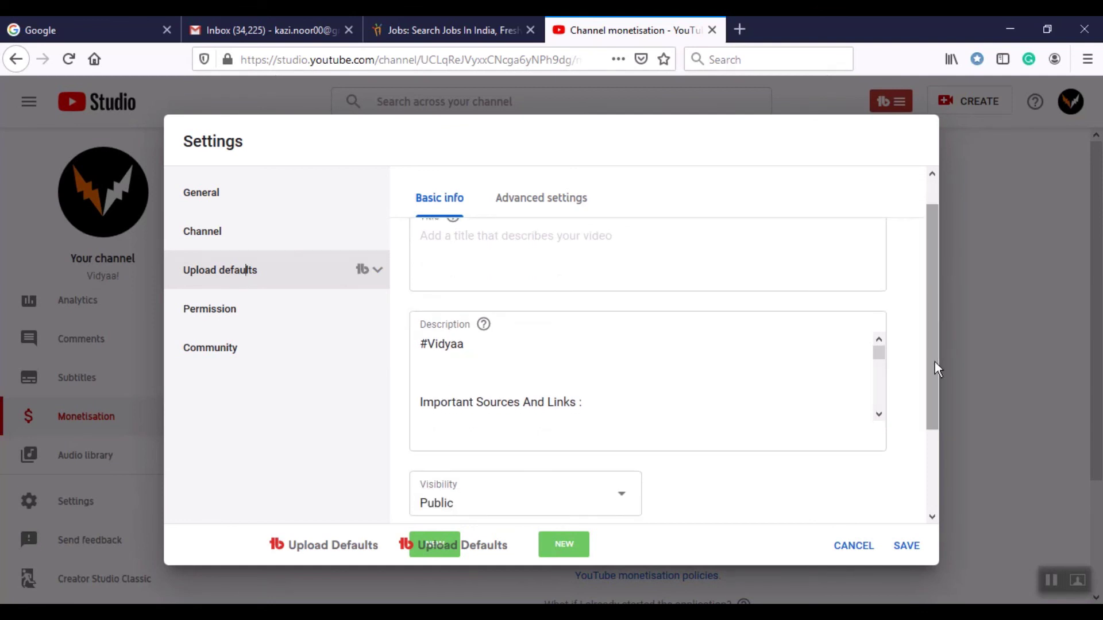
{"action": "left_click", "coordinate": [884, 361]}
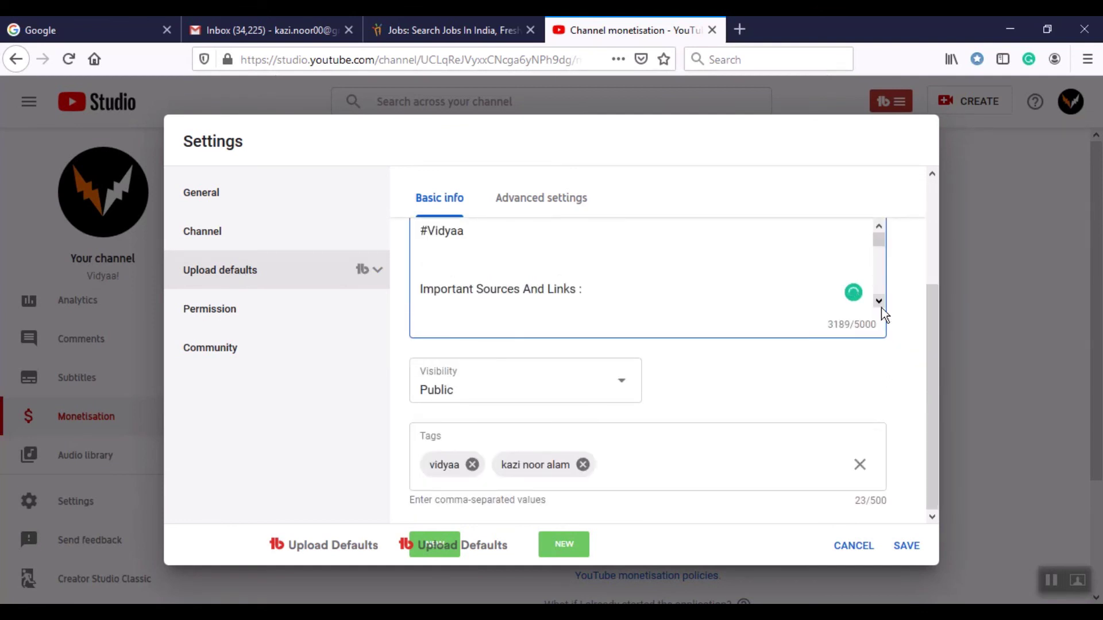
{"action": "left_click_drag", "start_coordinate": [935, 381], "coordinate": [938, 336]}
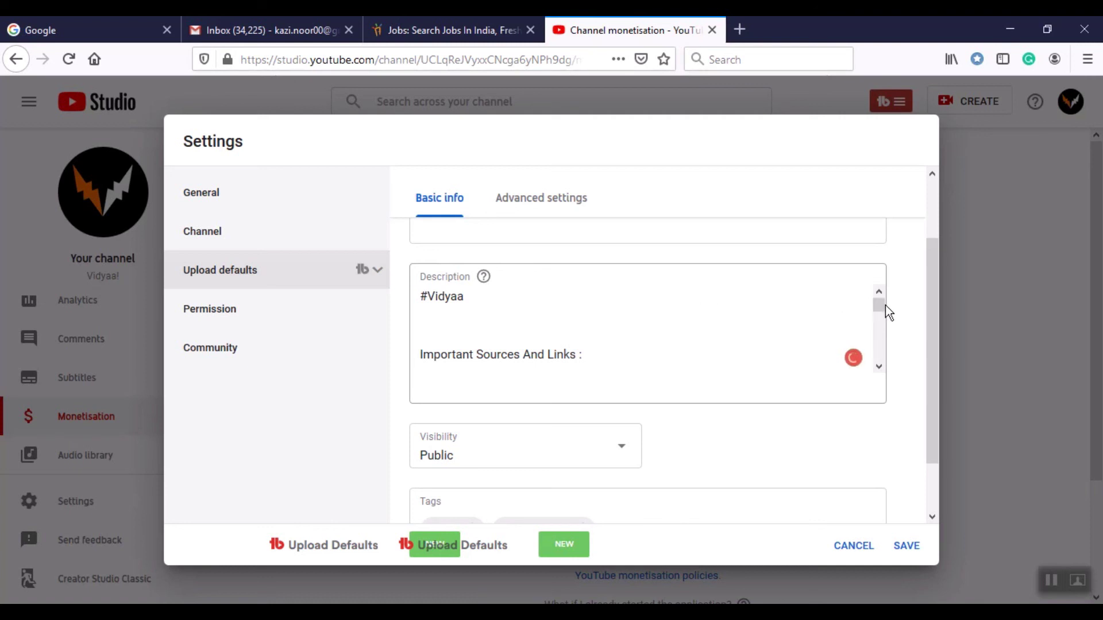
{"action": "left_click_drag", "start_coordinate": [881, 305], "coordinate": [879, 405]}
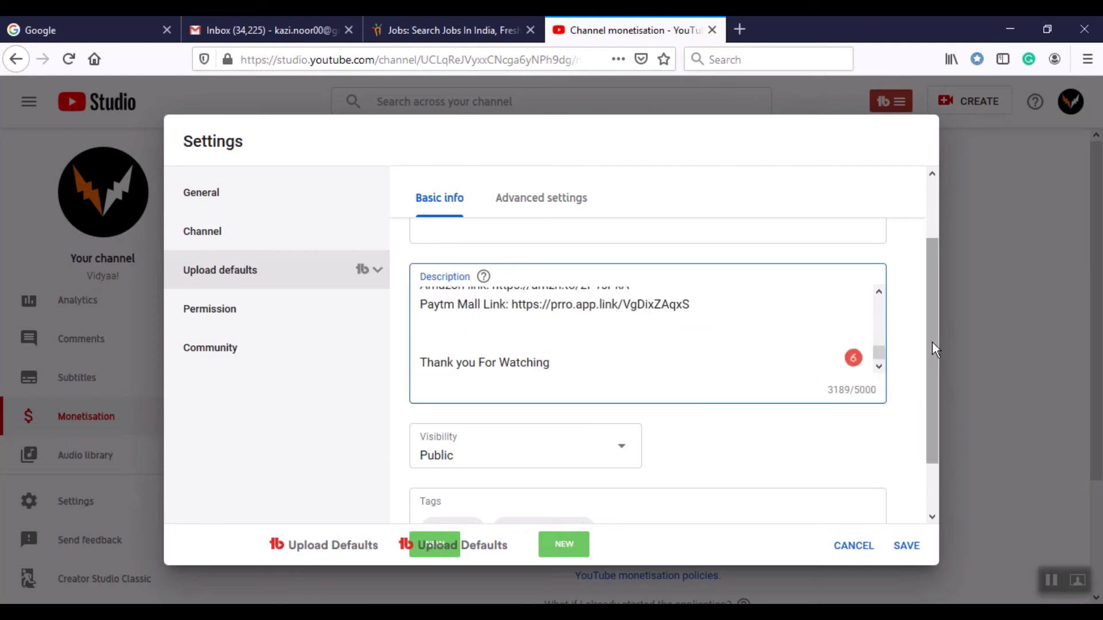
{"action": "left_click_drag", "start_coordinate": [933, 342], "coordinate": [933, 264]}
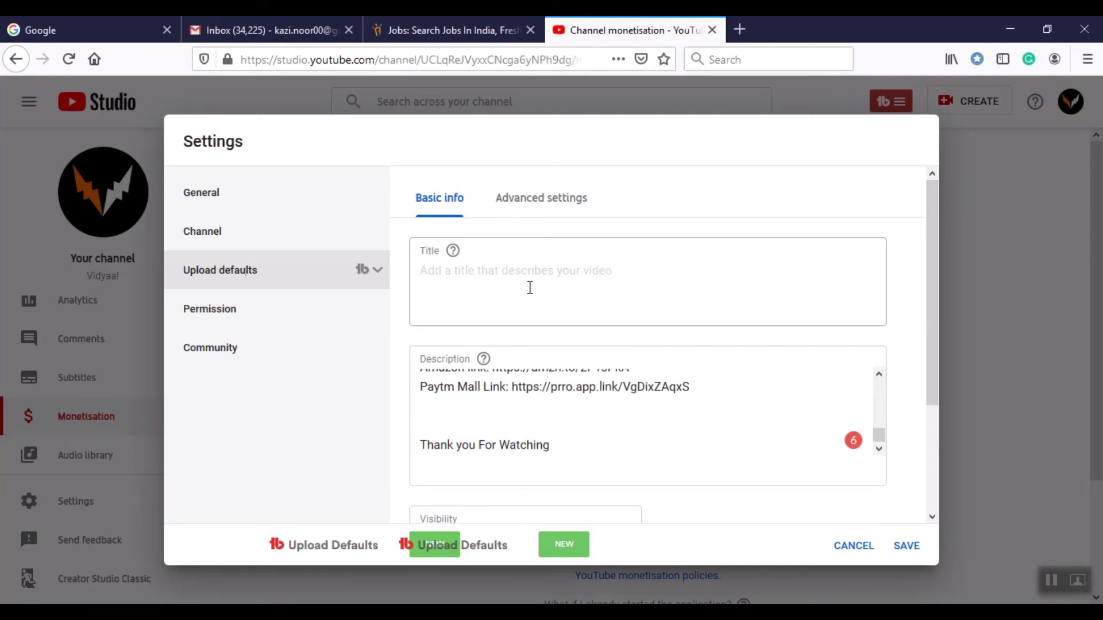
In the upload defaults' advanced settings, keep the licence as Standard YouTube Licence and look through the available video categories
{"action": "left_click", "coordinate": [533, 205]}
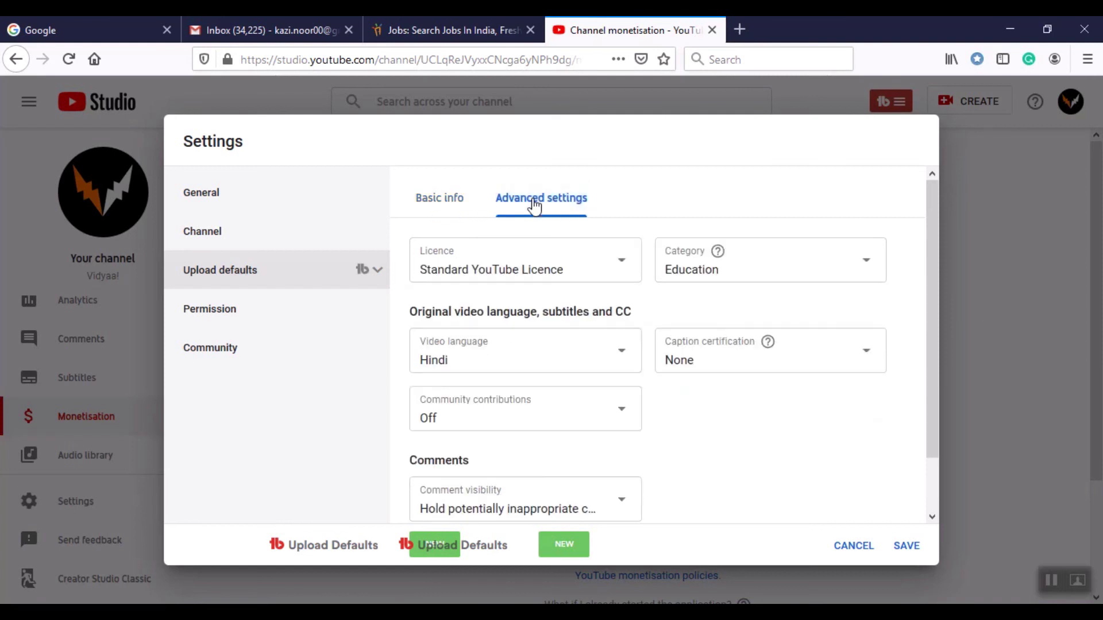
{"action": "left_click", "coordinate": [559, 267]}
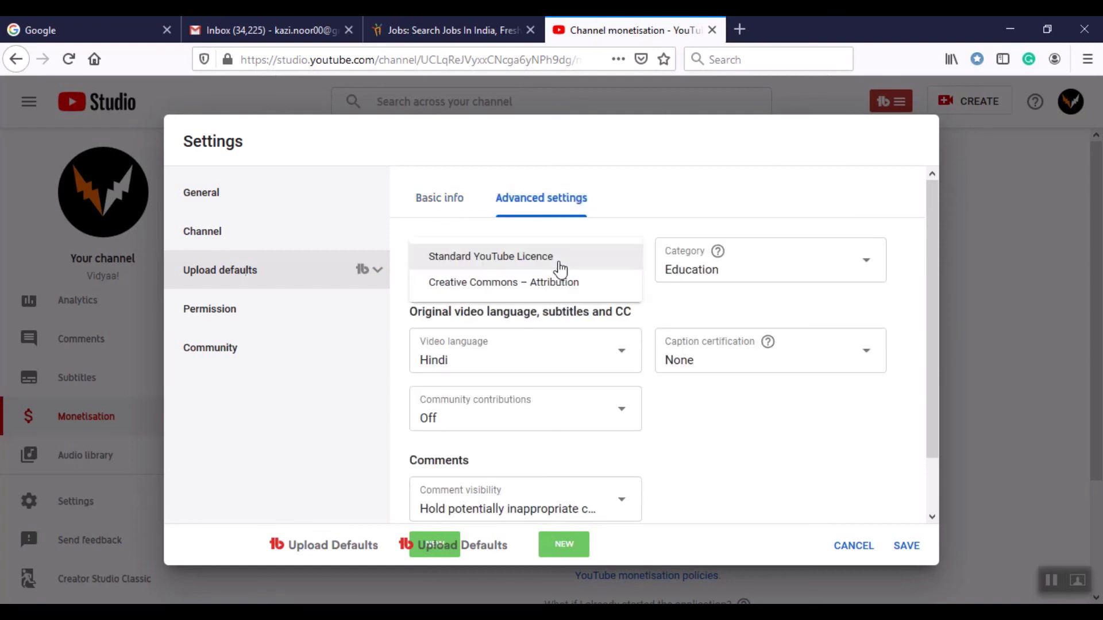
{"action": "left_click", "coordinate": [560, 268]}
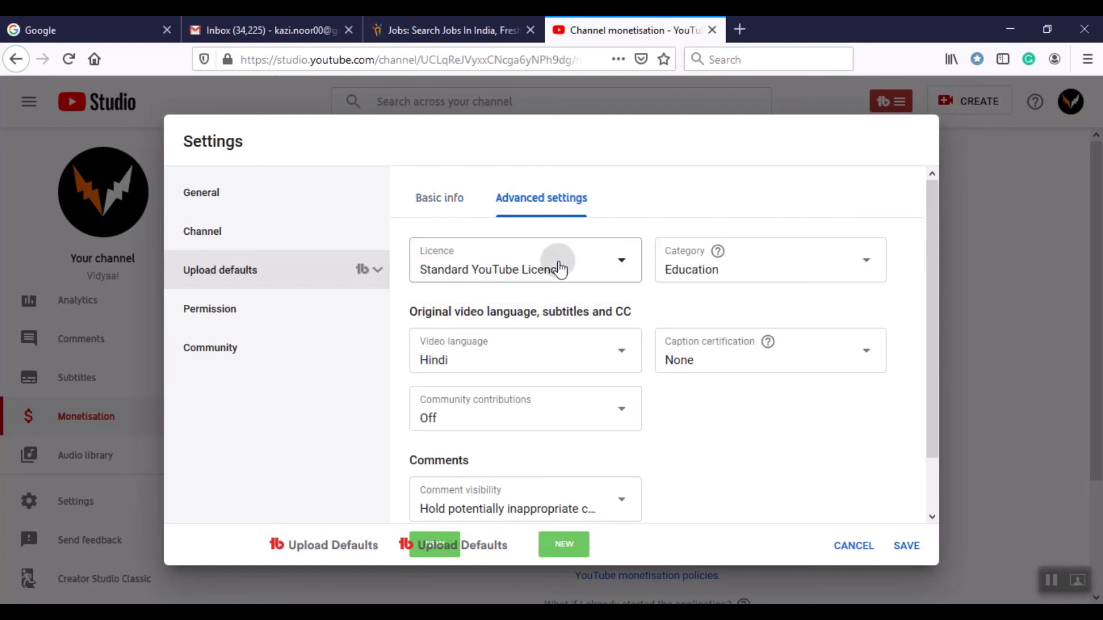
{"action": "left_click", "coordinate": [550, 275]}
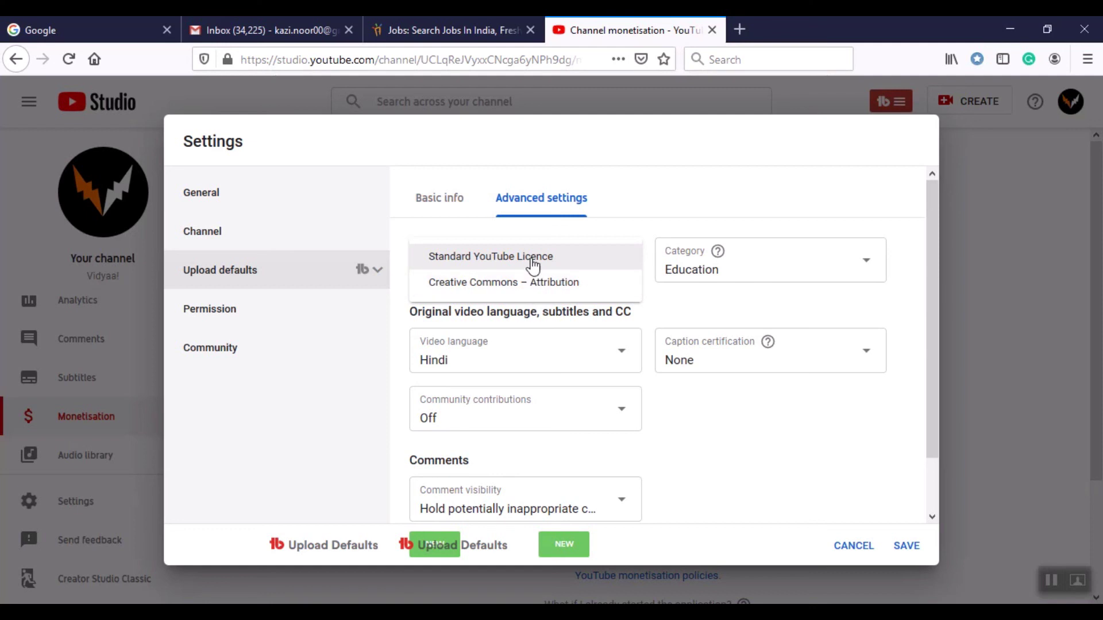
{"action": "left_click", "coordinate": [497, 261]}
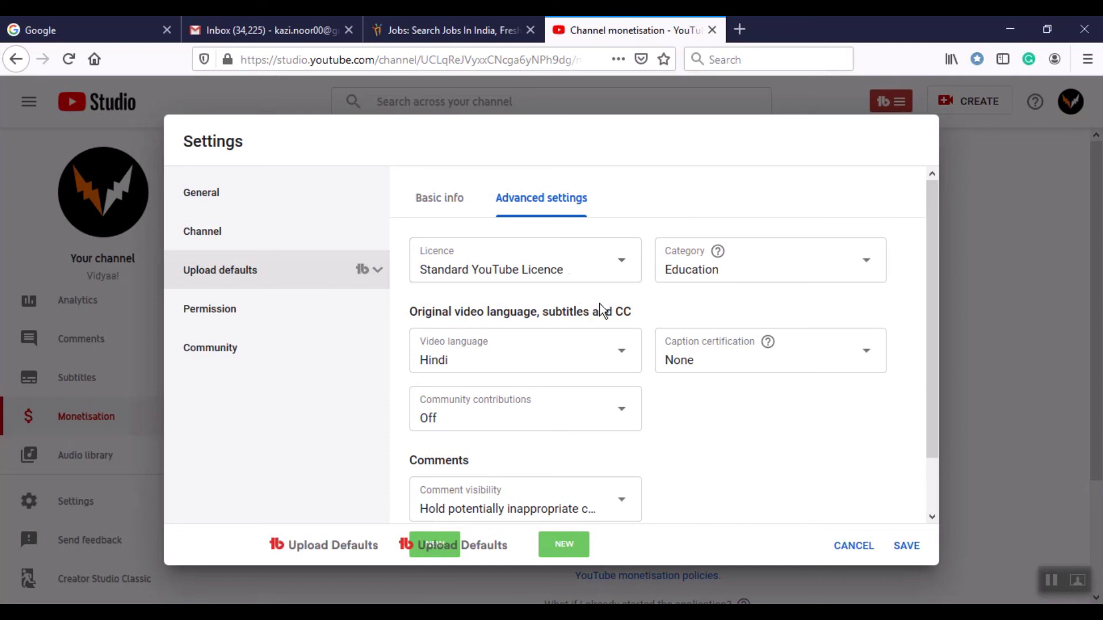
{"action": "left_click", "coordinate": [801, 274]}
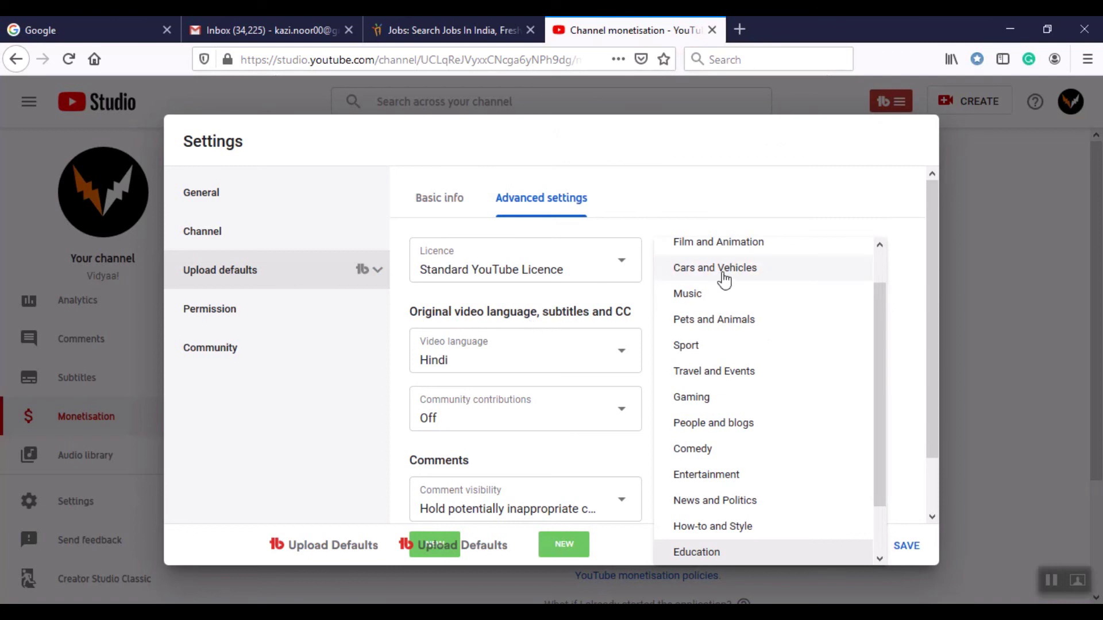
{"action": "left_click", "coordinate": [784, 198]}
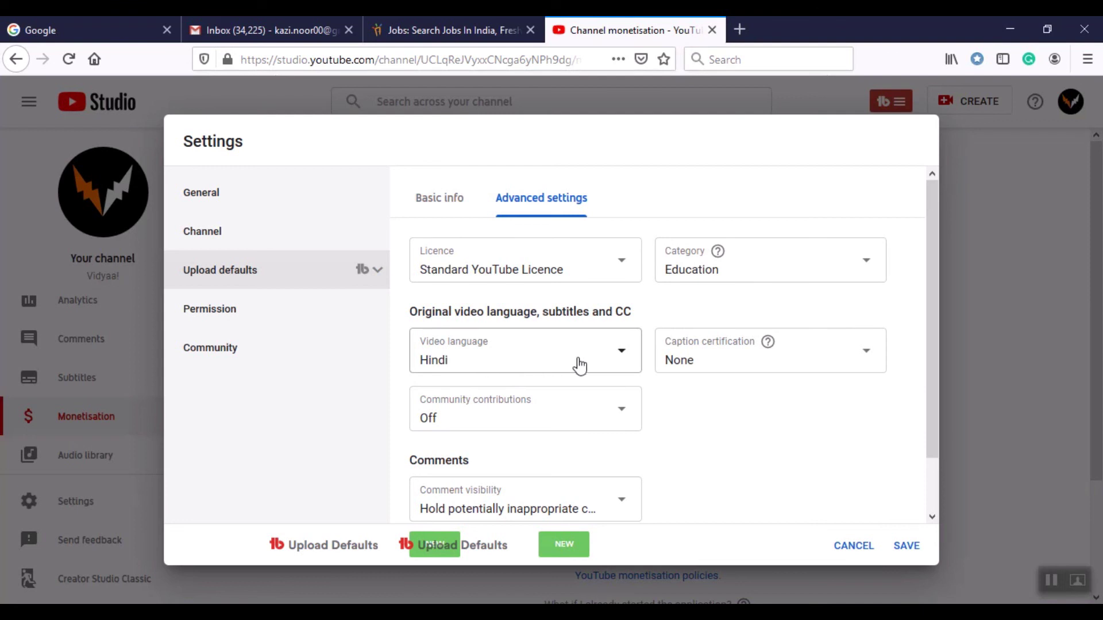
Try community contributions as On, set them back to Off, and save the upload defaults
{"action": "left_click", "coordinate": [603, 436]}
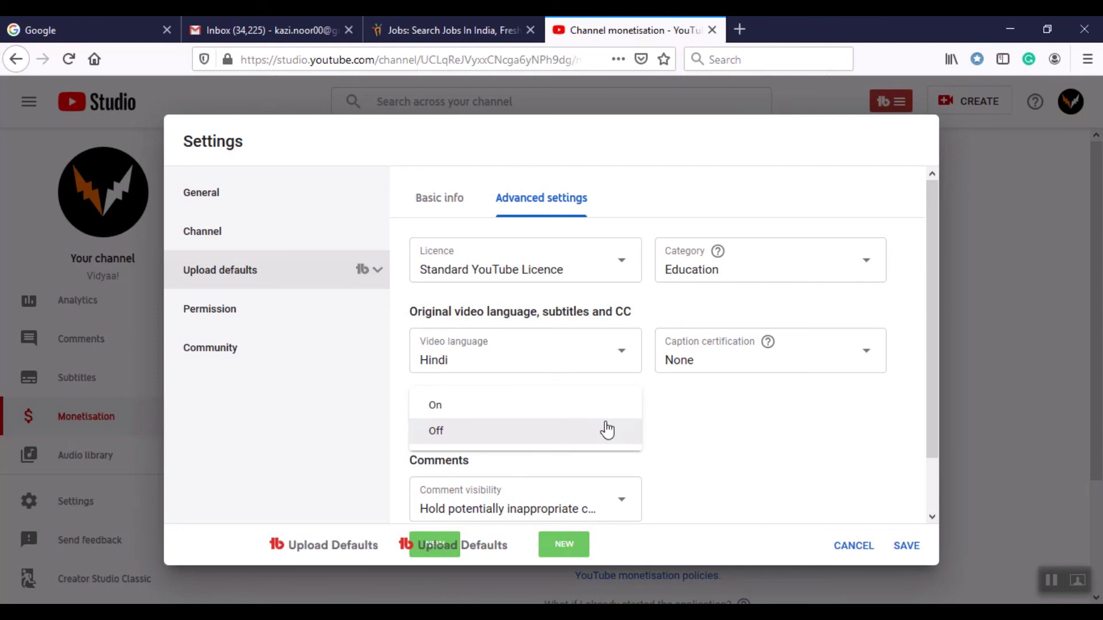
{"action": "left_click", "coordinate": [606, 430]}
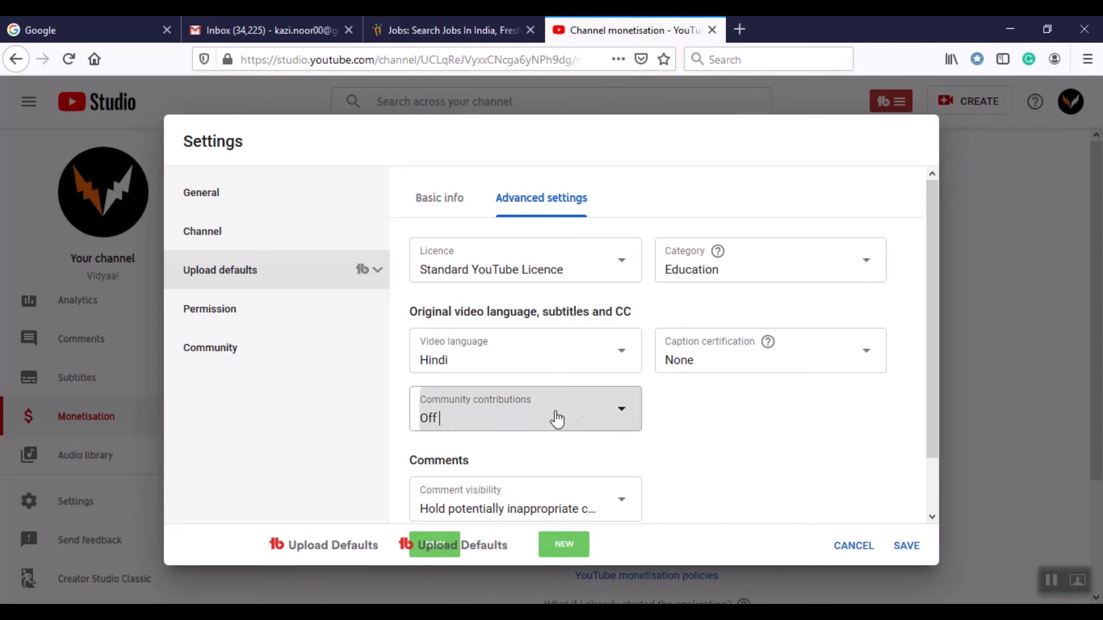
{"action": "left_click", "coordinate": [531, 420]}
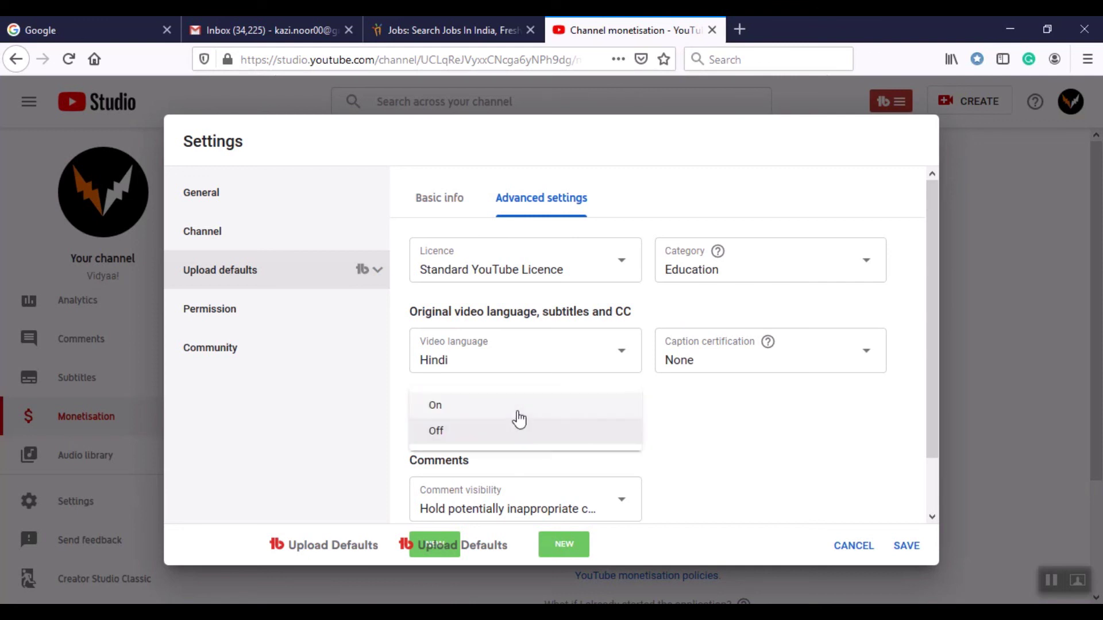
{"action": "left_click", "coordinate": [482, 407]}
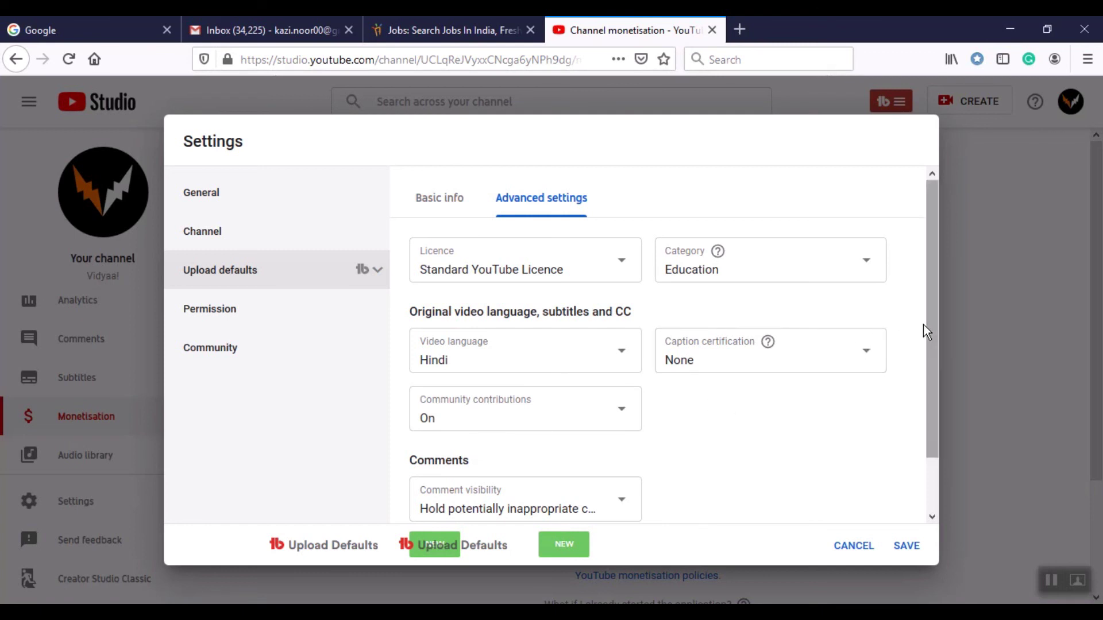
{"action": "left_click", "coordinate": [588, 432]}
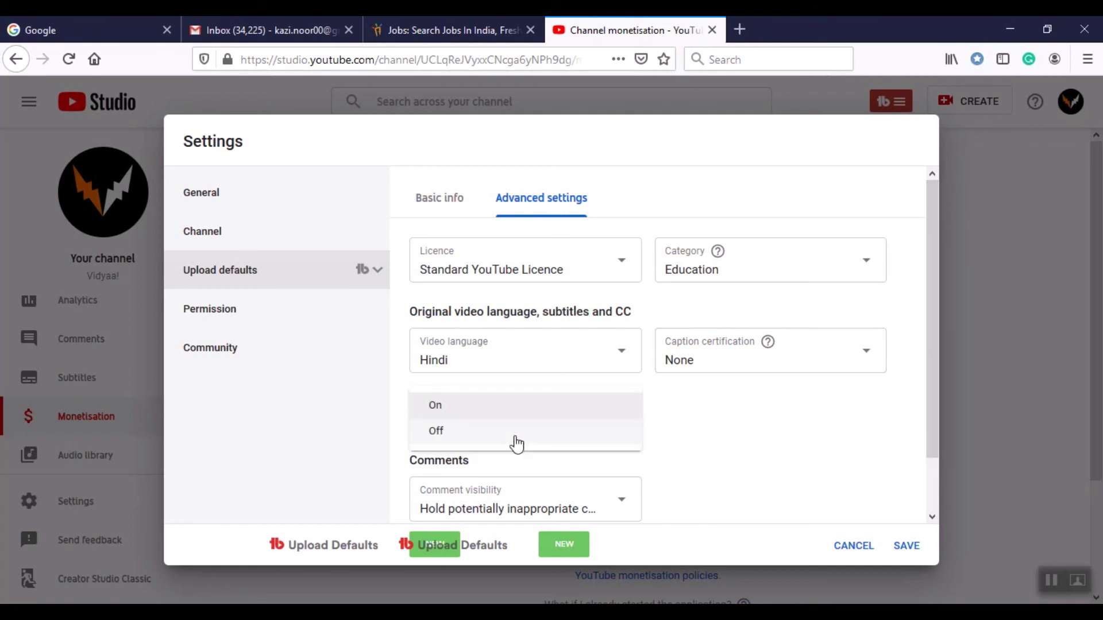
{"action": "left_click", "coordinate": [502, 443]}
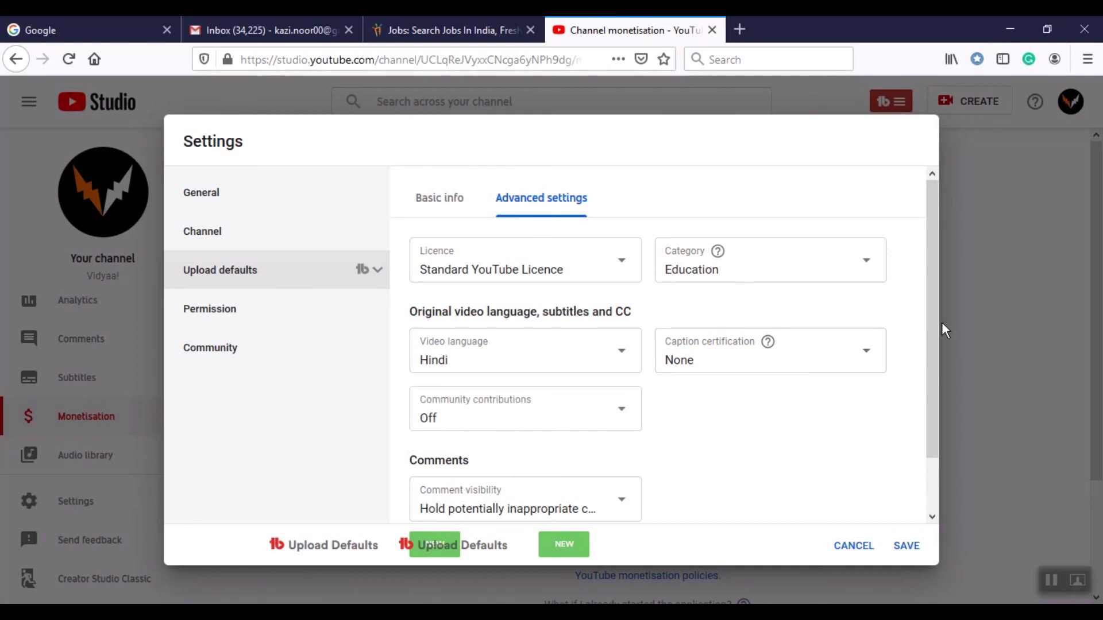
{"action": "scroll", "coordinate": [932, 345], "scroll_direction": "down", "scroll_amount": 1}
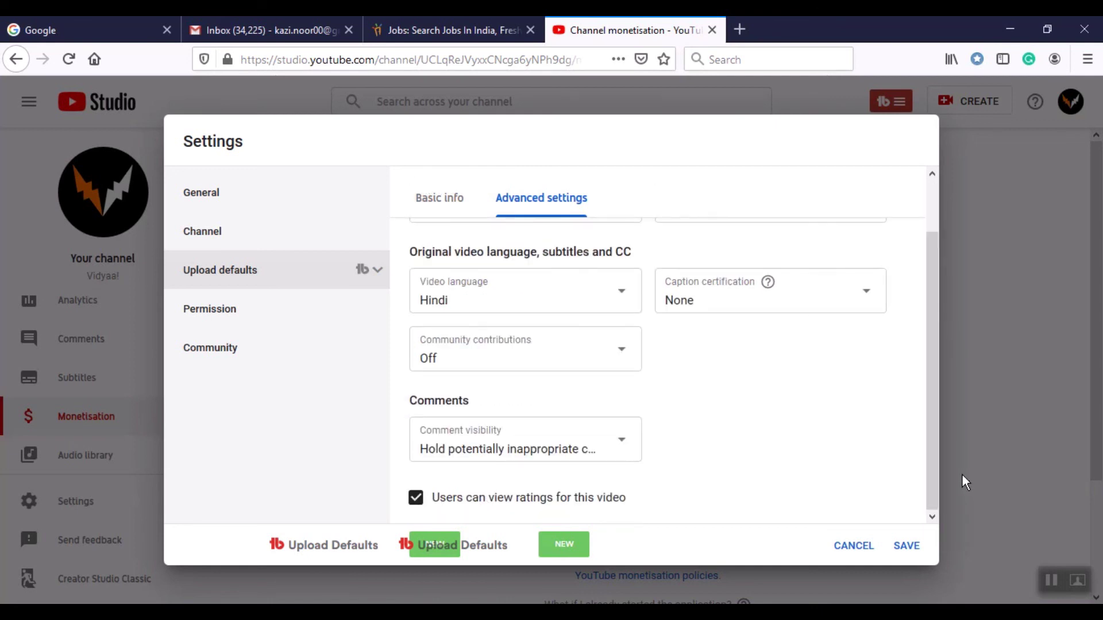
{"action": "left_click", "coordinate": [905, 550]}
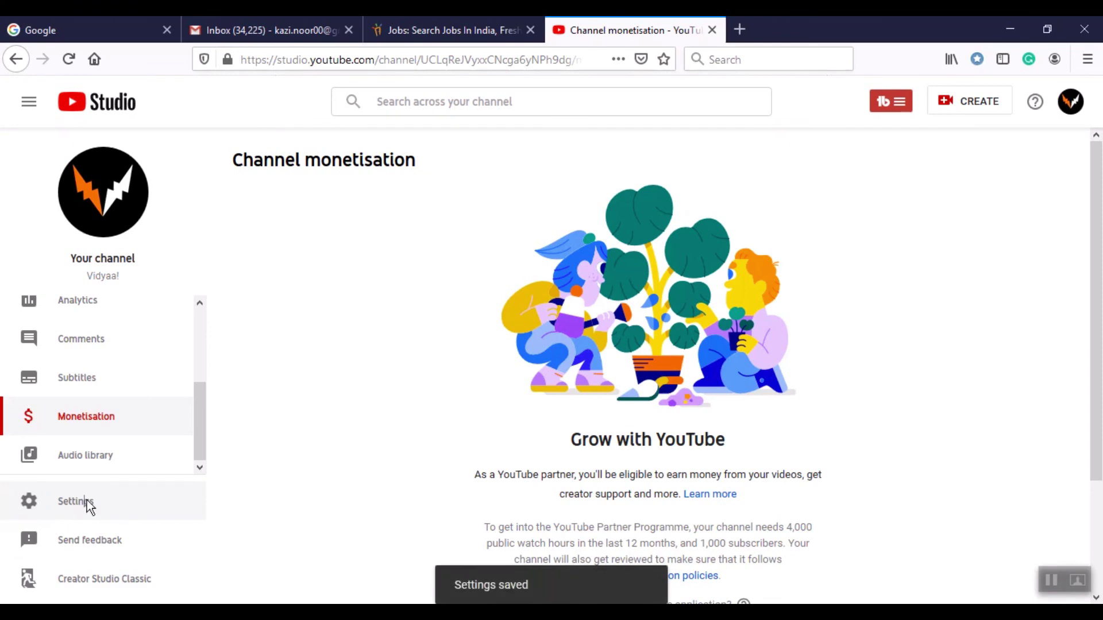
Reopen the settings, review the channel permissions and the access roles offered when inviting a user, and dismiss the invitation form
{"action": "left_click", "coordinate": [89, 503]}
{"action": "left_click", "coordinate": [263, 312]}
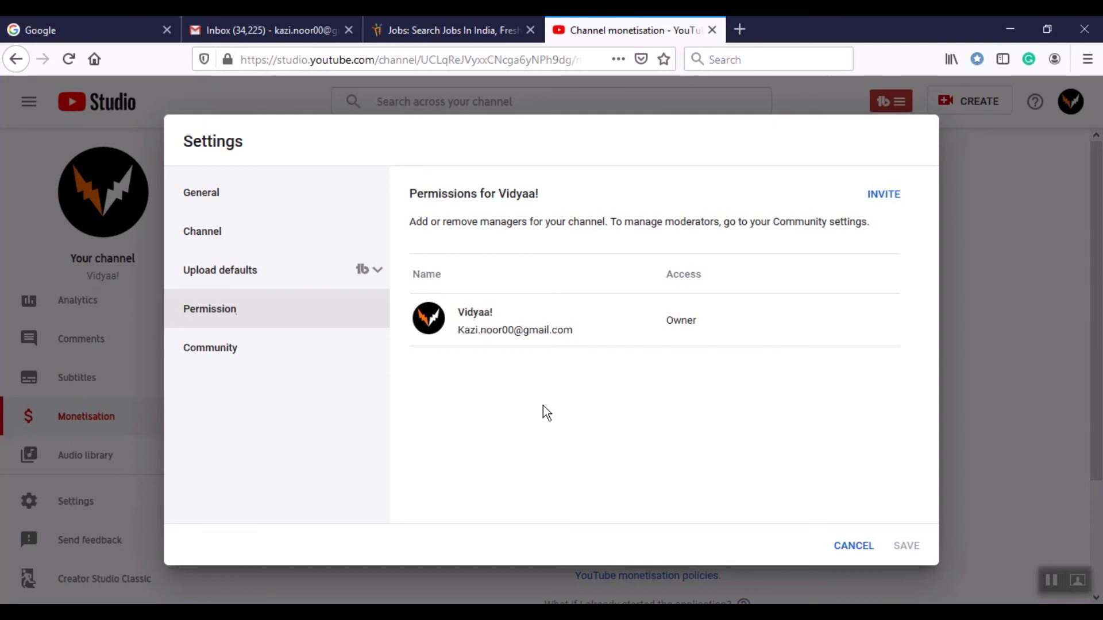
{"action": "left_click", "coordinate": [878, 199]}
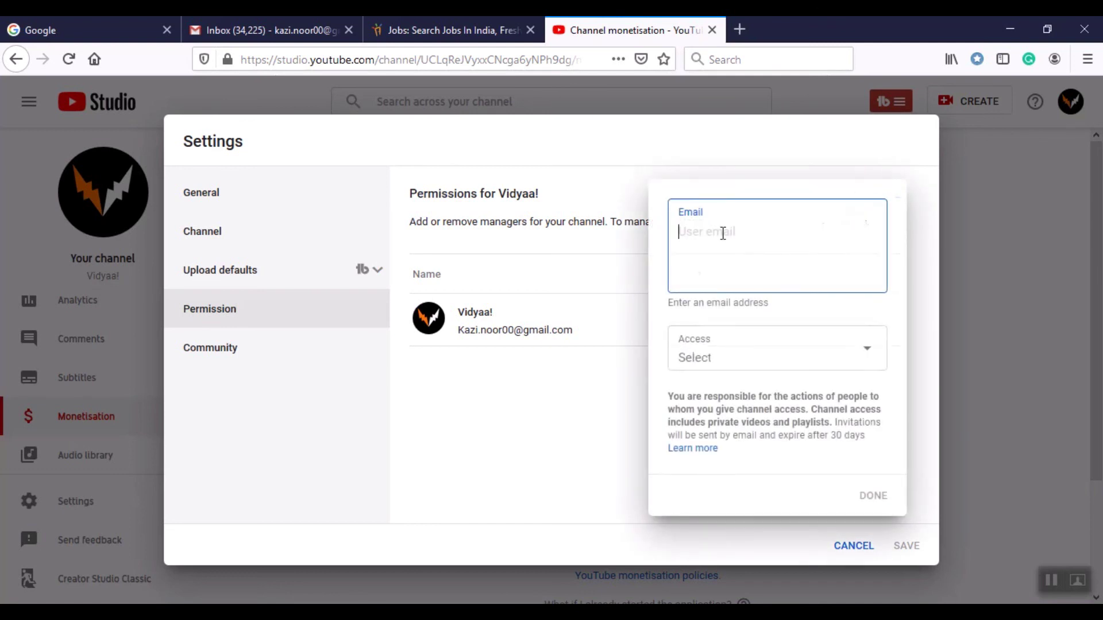
{"action": "left_click", "coordinate": [727, 363]}
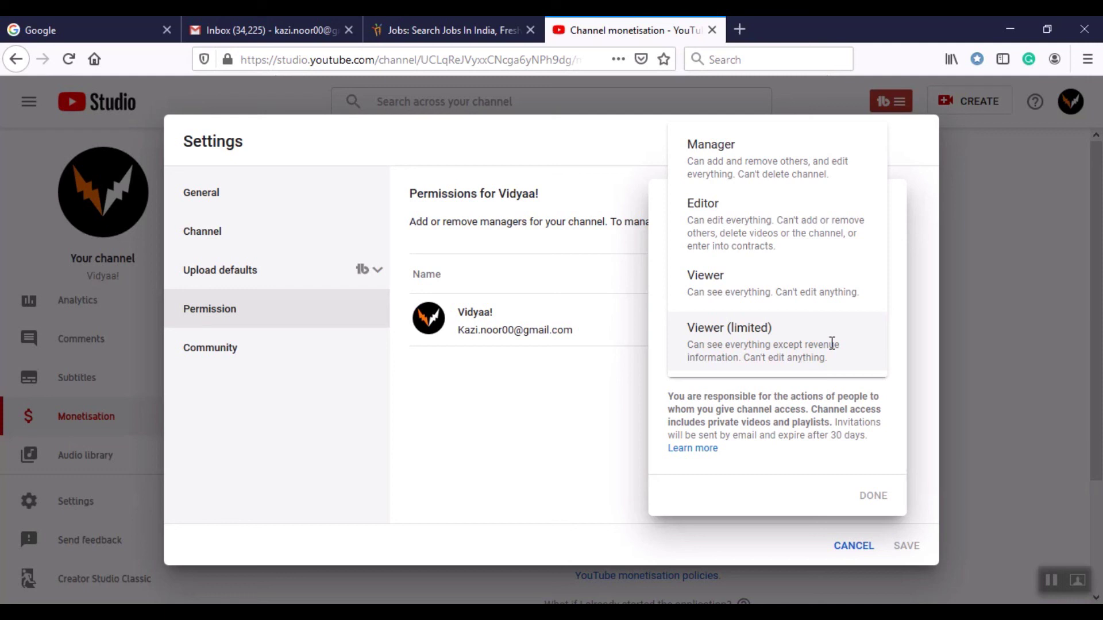
{"action": "left_click", "coordinate": [607, 395]}
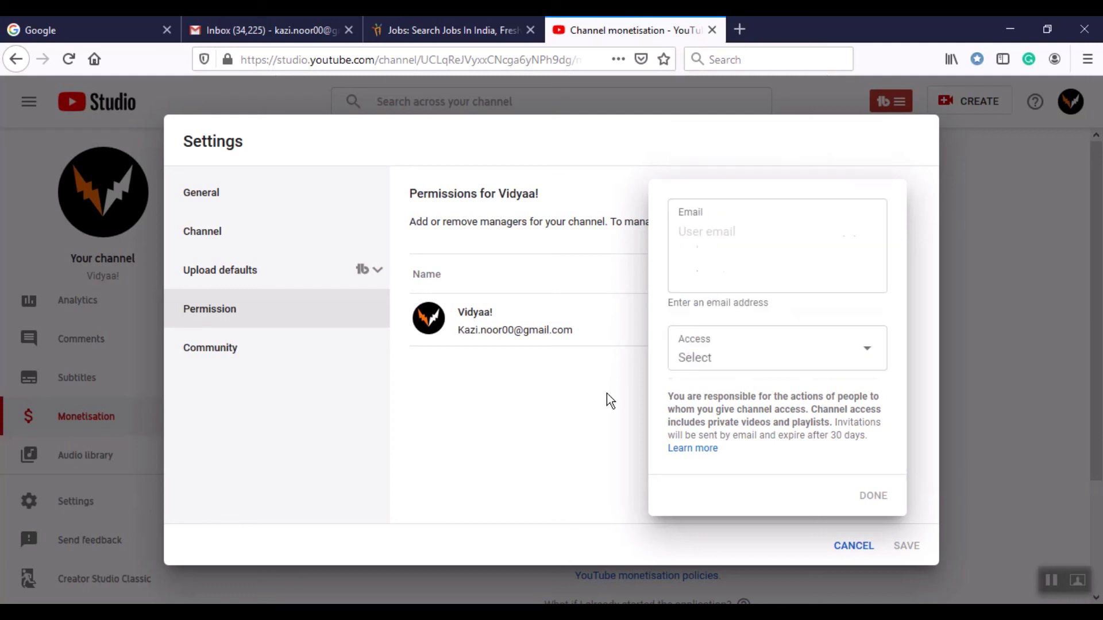
{"action": "left_click", "coordinate": [223, 353]}
Review the community settings' automated filters for moderators, approved users and hidden users, and close the settings without saving
{"action": "left_click", "coordinate": [215, 347]}
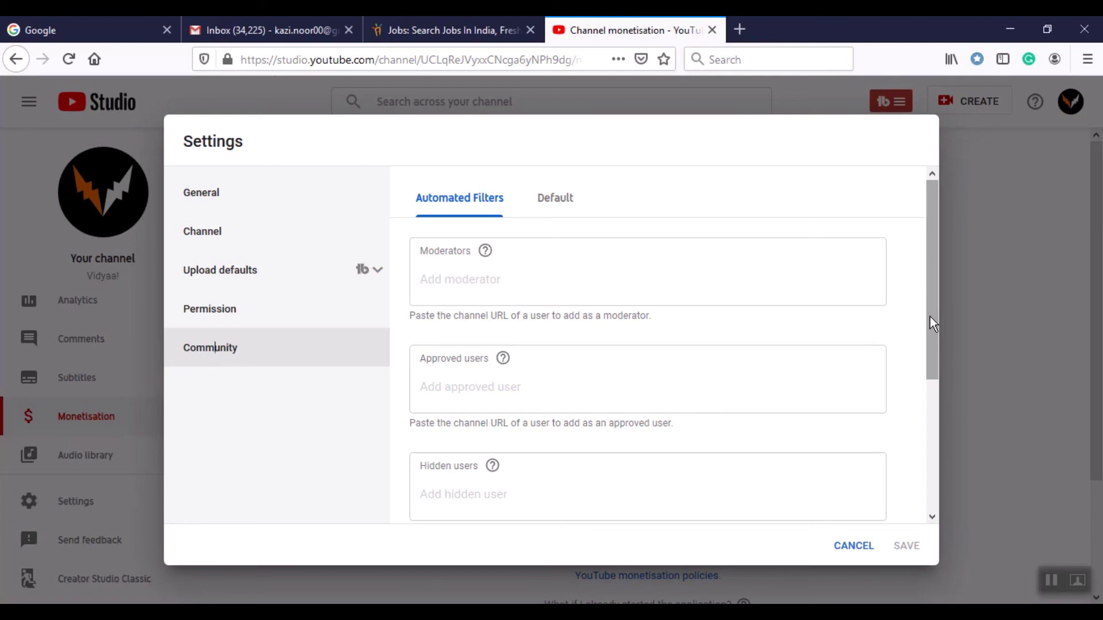
{"action": "left_click_drag", "start_coordinate": [930, 316], "coordinate": [918, 236]}
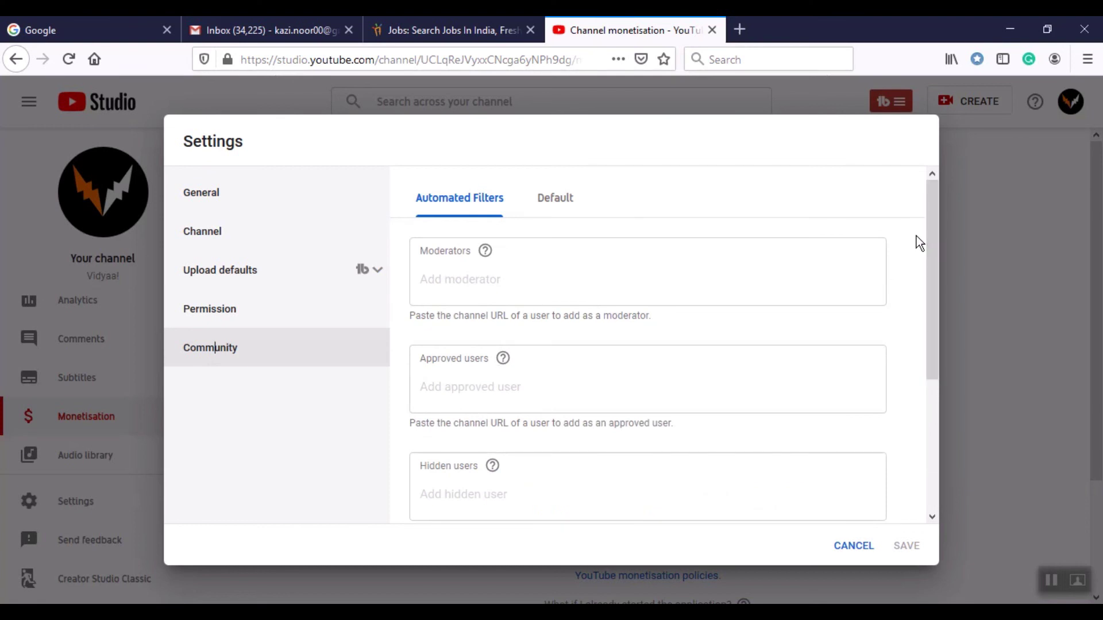
{"action": "left_click", "coordinate": [856, 543]}
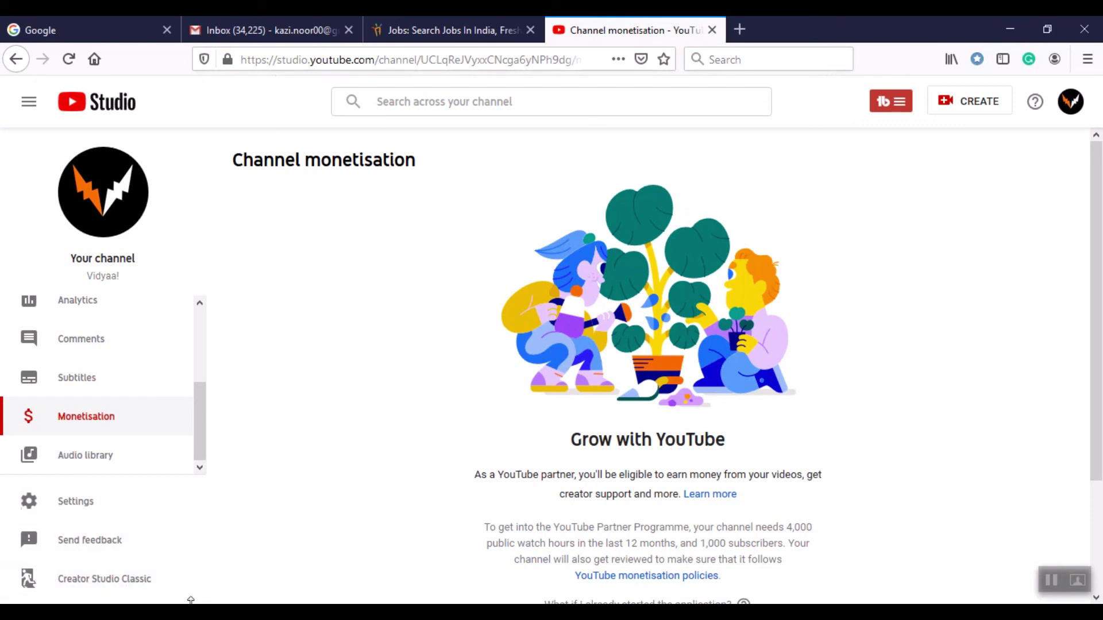
Look at the feedback survey shown for returning to Creator Studio Classic, and cancel it to stay in the current Studio
{"action": "left_click", "coordinate": [119, 577]}
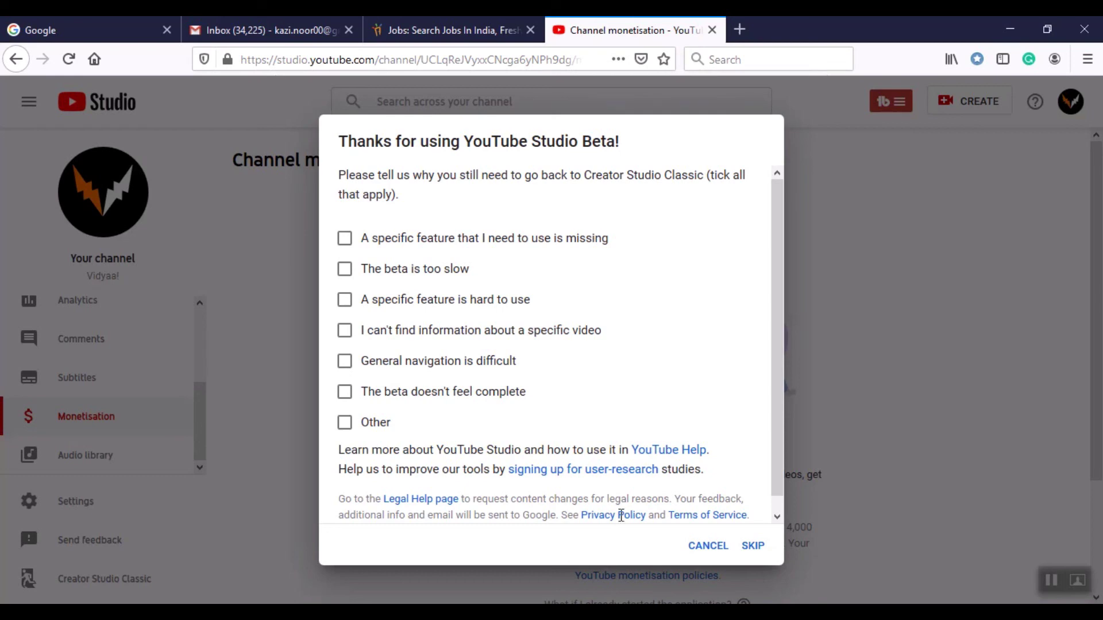
{"action": "left_click", "coordinate": [707, 547]}
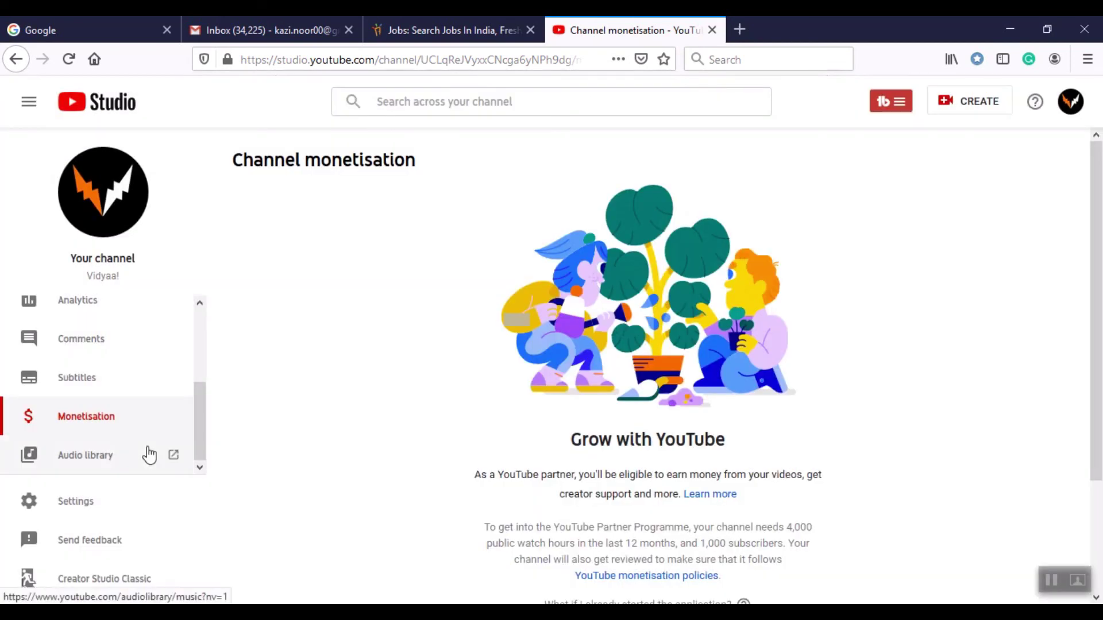
{"action": "left_click", "coordinate": [95, 353]}
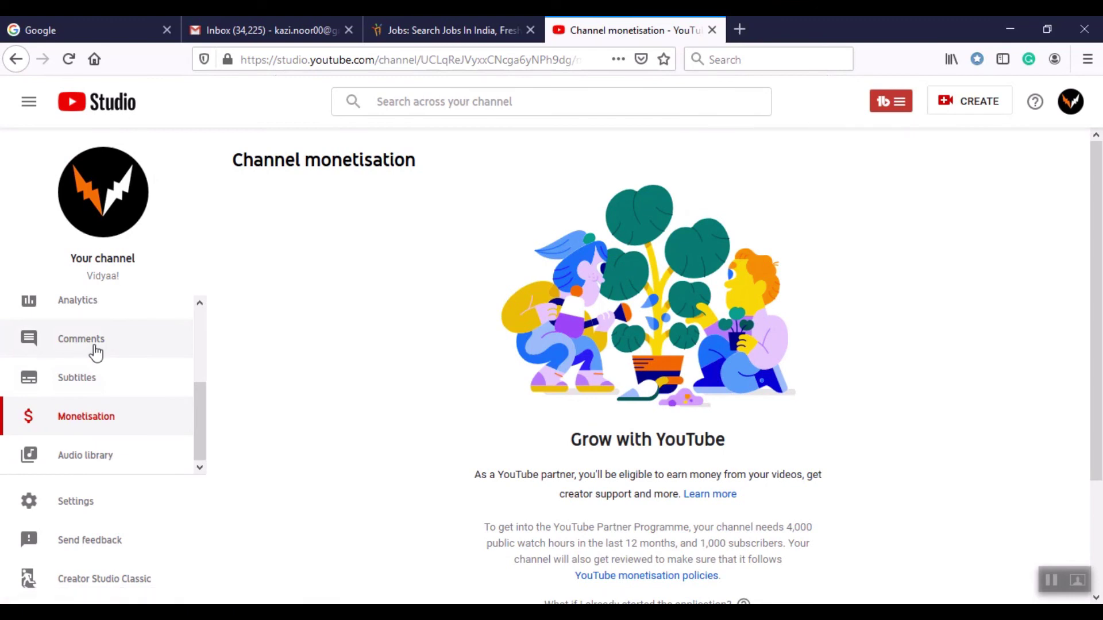